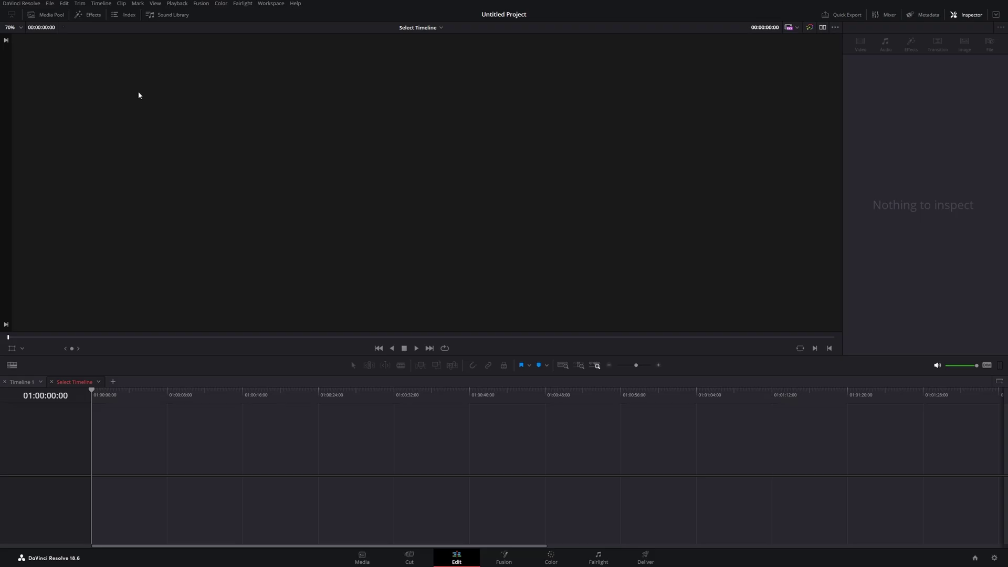
Step: Place a Fusion Composition at the start of the empty timeline and open it on the Fusion page with the side panels hidden
{"action": "left_click", "coordinate": [90, 15]}
{"action": "left_click_drag", "start_coordinate": [117, 74], "coordinate": [301, 467]}
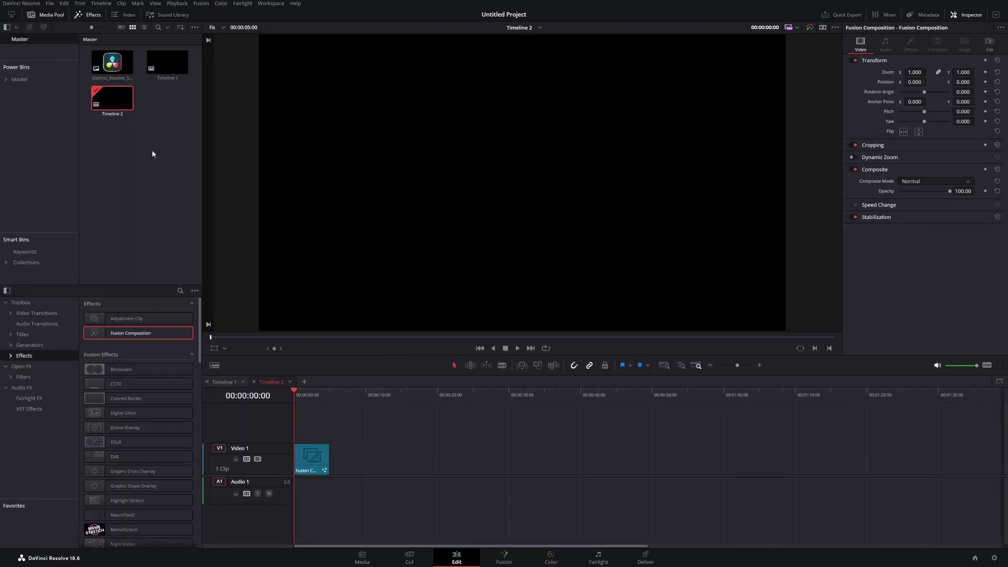
{"action": "left_click", "coordinate": [89, 15]}
{"action": "left_click", "coordinate": [51, 15]}
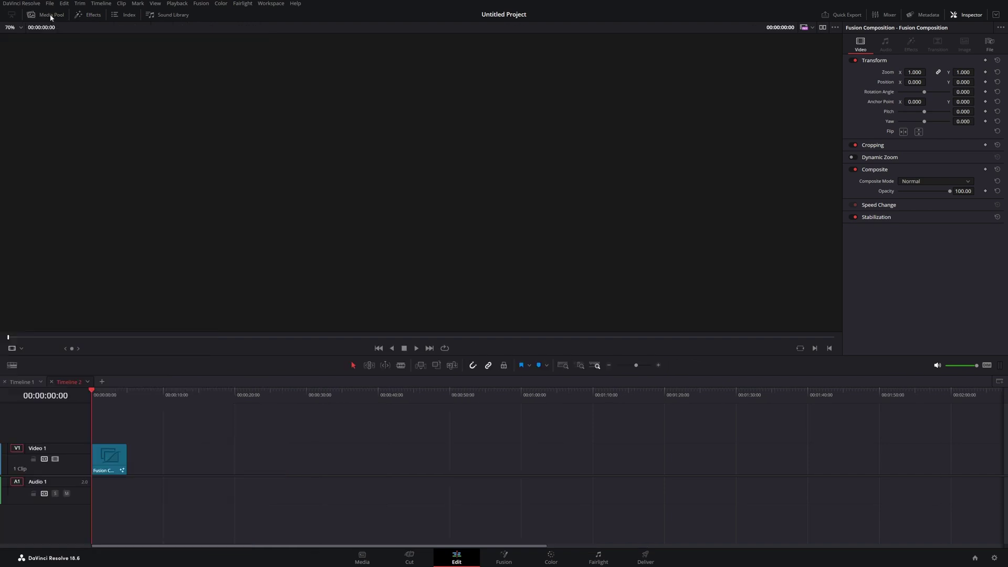
{"action": "left_click", "coordinate": [507, 558]}
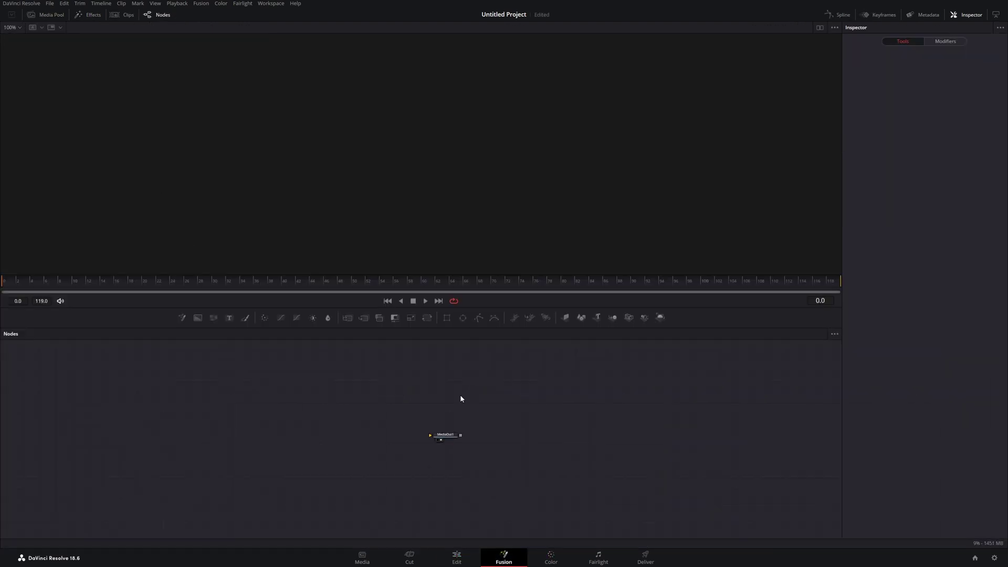
Step: Bring the DaVinci Resolve logo image from the media pool into the node graph and connect it to MediaOut1
{"action": "left_click", "coordinate": [47, 16]}
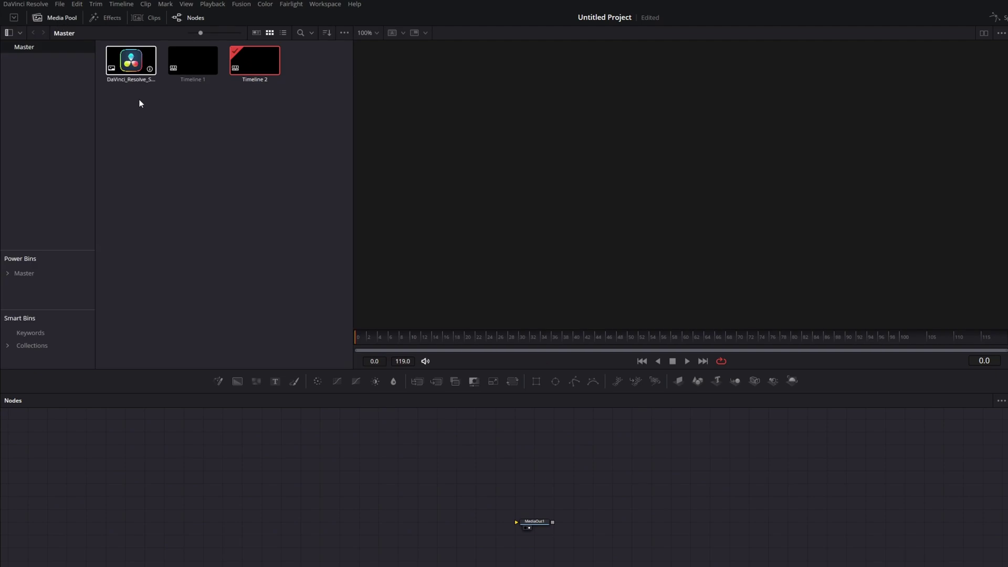
{"action": "left_click_drag", "start_coordinate": [131, 62], "coordinate": [383, 525]}
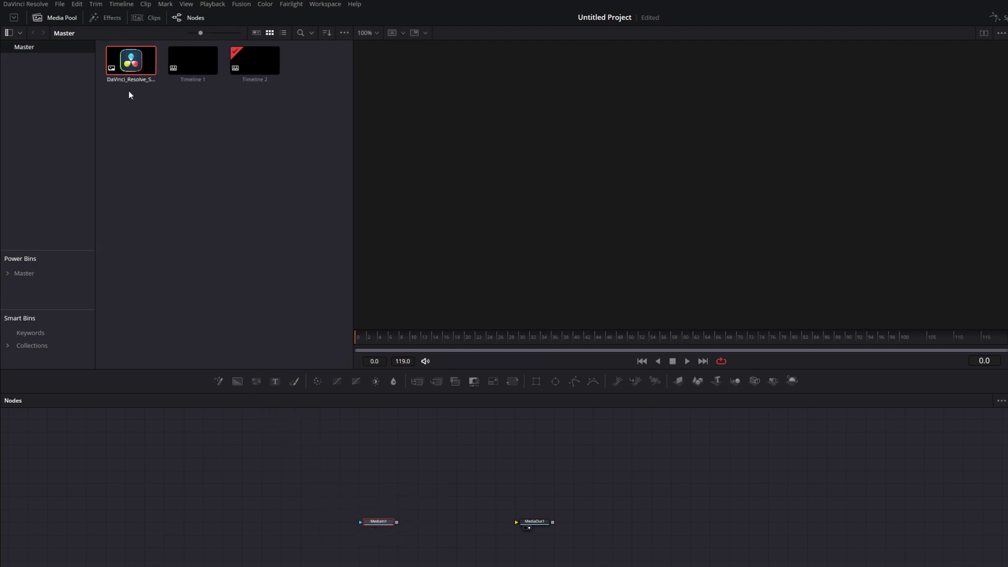
{"action": "left_click", "coordinate": [62, 19]}
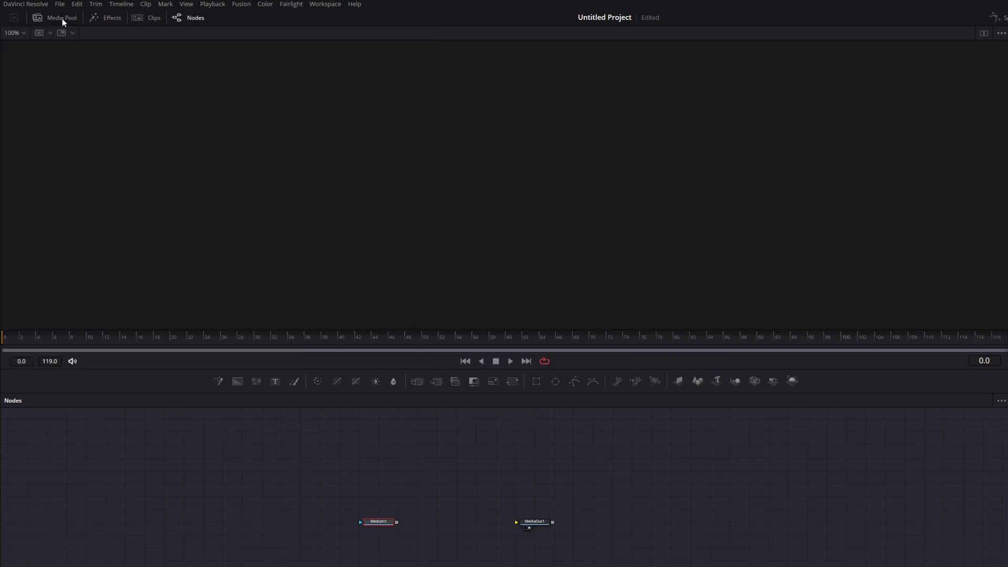
{"action": "left_click_drag", "start_coordinate": [398, 522], "coordinate": [524, 525]}
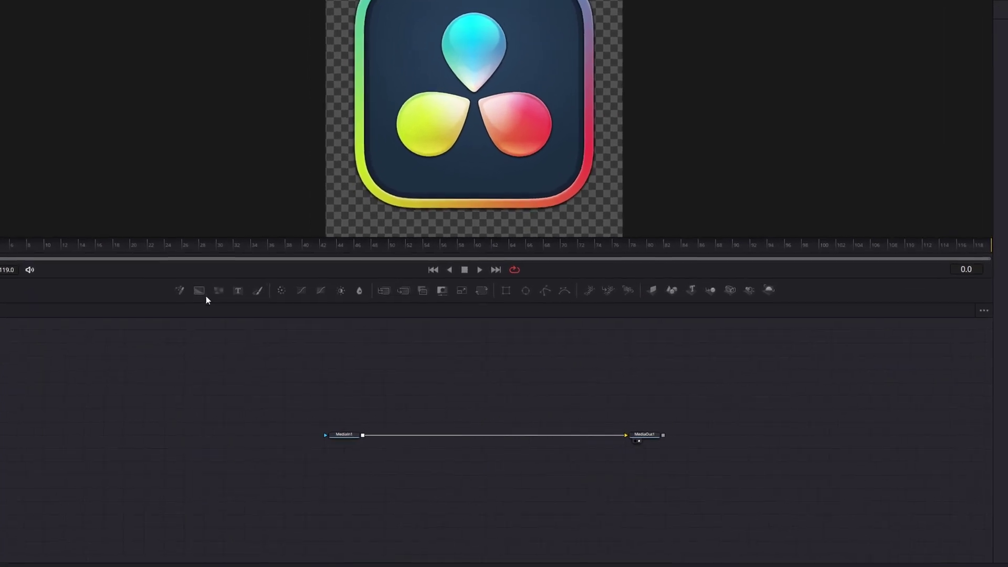
Step: Add a Background node above the main node chain and mask it with a Rectangle node
{"action": "left_click_drag", "start_coordinate": [206, 297], "coordinate": [370, 359]}
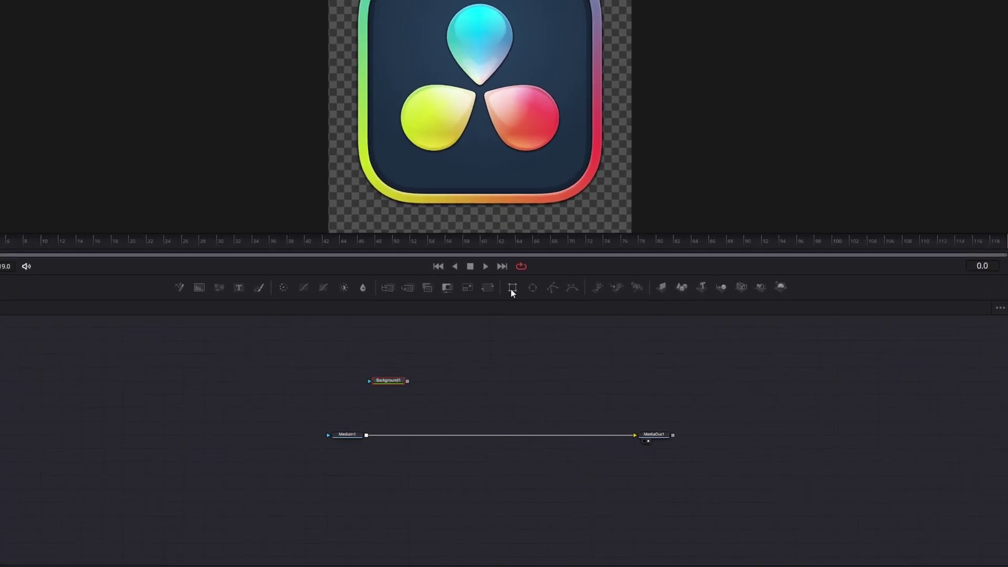
{"action": "left_click_drag", "start_coordinate": [322, 383], "coordinate": [384, 387]}
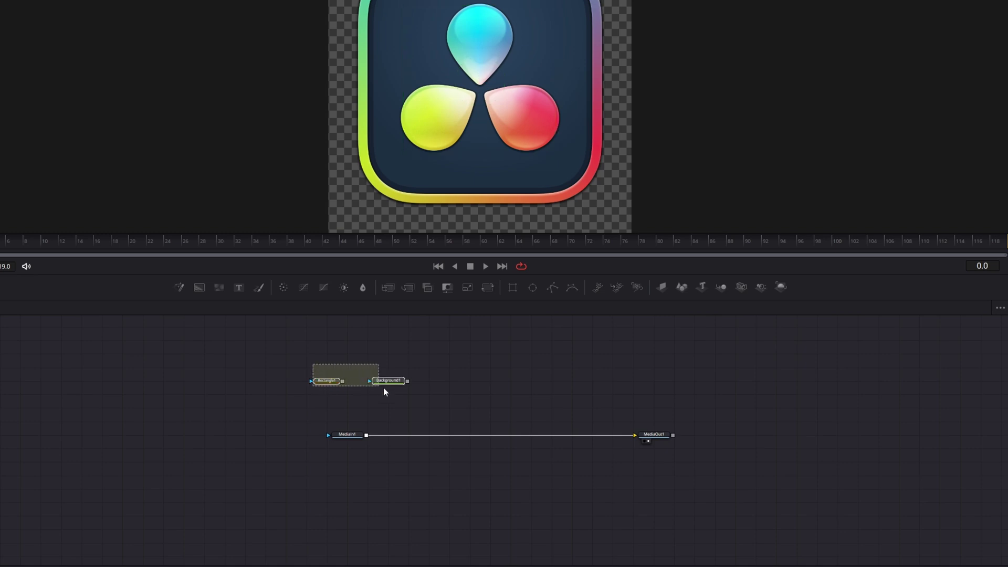
{"action": "left_click_drag", "start_coordinate": [226, 348], "coordinate": [344, 348]}
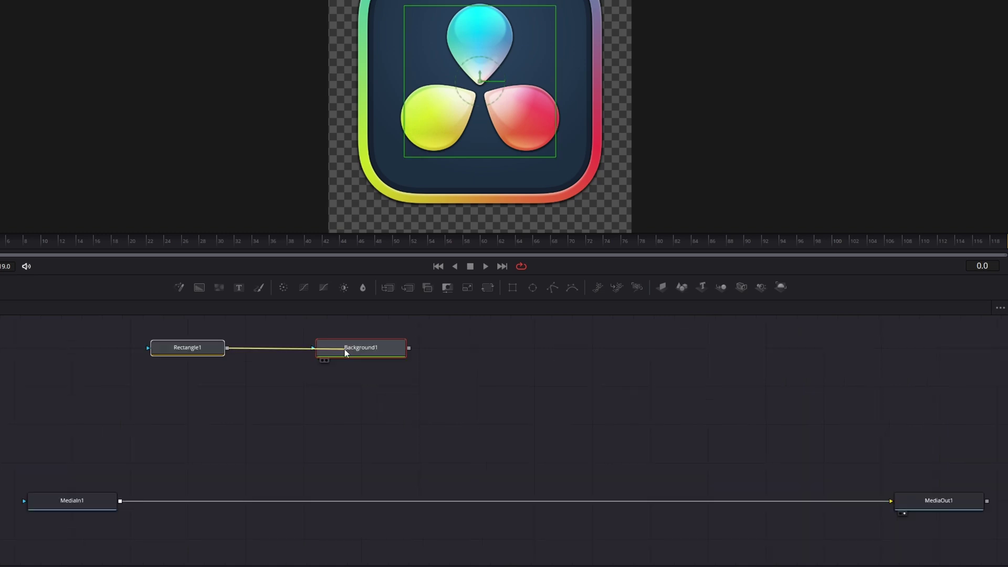
{"action": "left_click", "coordinate": [584, 462]}
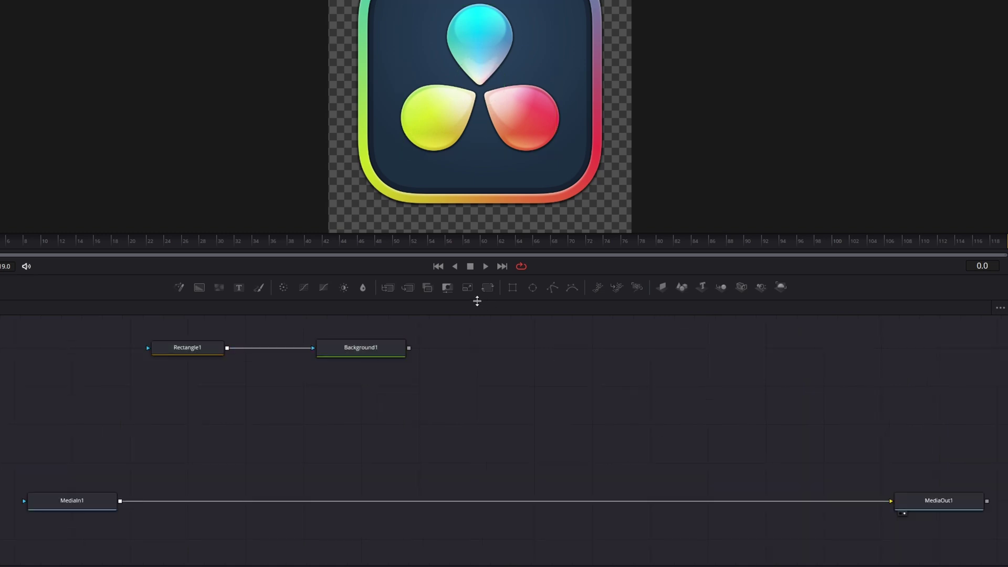
Step: Insert a Merge node between MediaIn1 and MediaOut1 and connect Background1 as its foreground
{"action": "left_click_drag", "start_coordinate": [407, 287], "coordinate": [455, 504]}
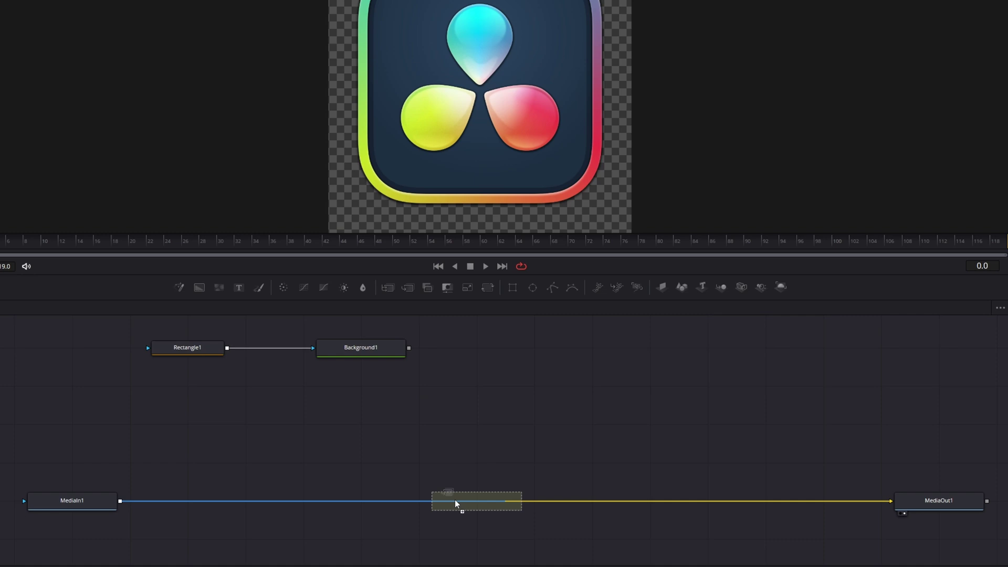
{"action": "left_click_drag", "start_coordinate": [455, 503], "coordinate": [455, 502]}
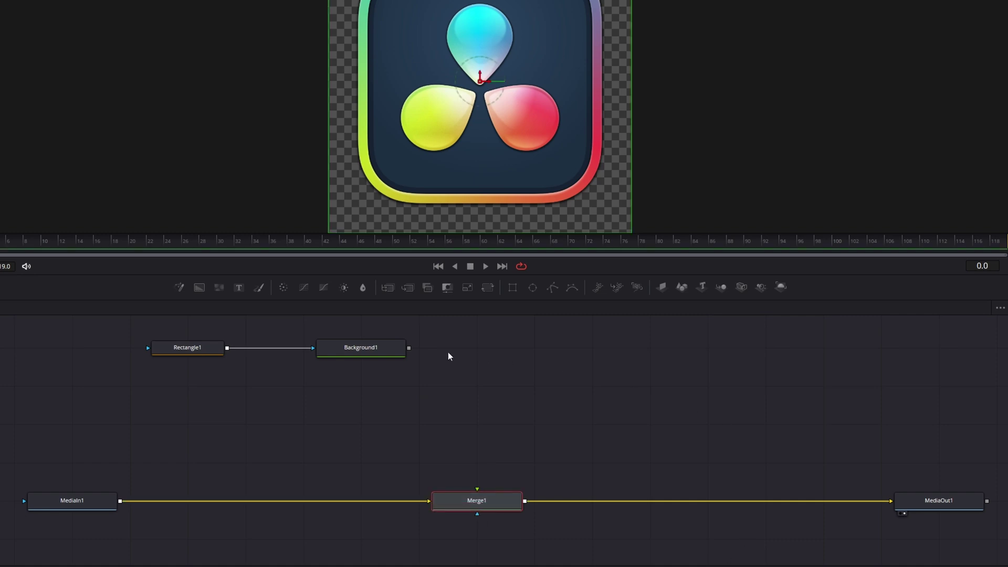
{"action": "left_click_drag", "start_coordinate": [409, 348], "coordinate": [504, 505]}
{"action": "left_click_drag", "start_coordinate": [455, 395], "coordinate": [470, 412]}
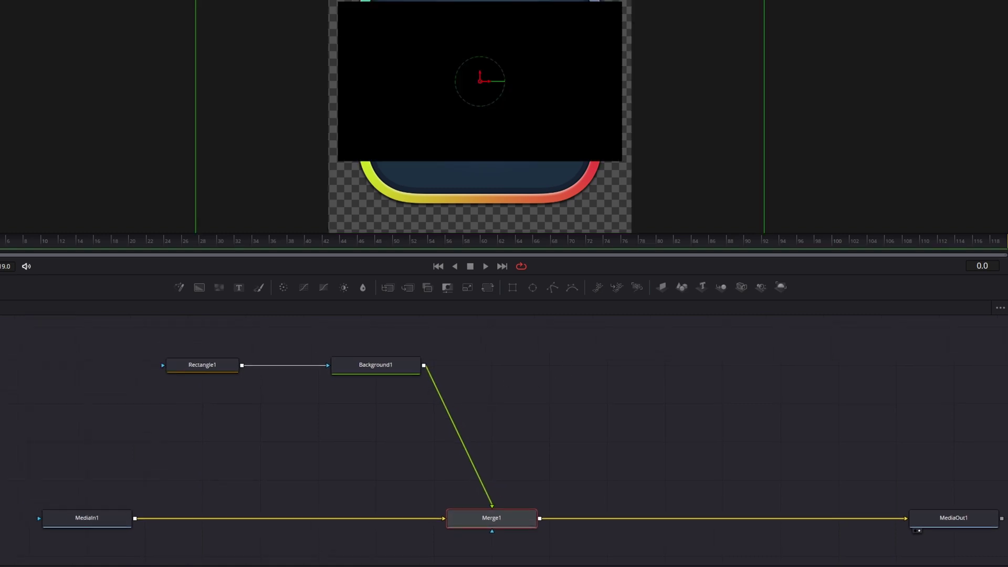
Step: Set the solid color of Background1 to pure white, with red, green and blue at 1.0
{"action": "left_click", "coordinate": [386, 364]}
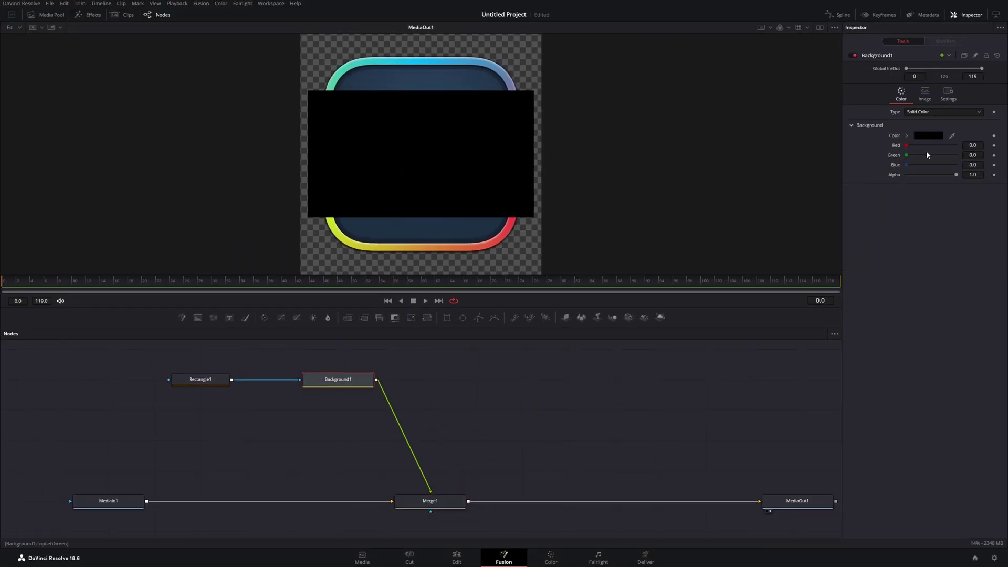
{"action": "left_click", "coordinate": [929, 136]}
{"action": "left_click_drag", "start_coordinate": [597, 239], "coordinate": [597, 211]}
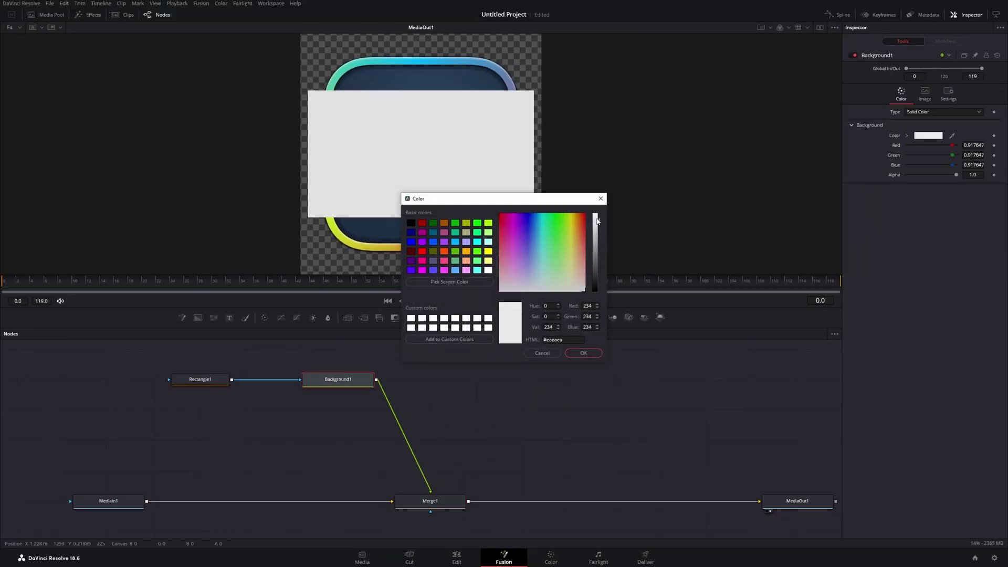
{"action": "left_click", "coordinate": [585, 353]}
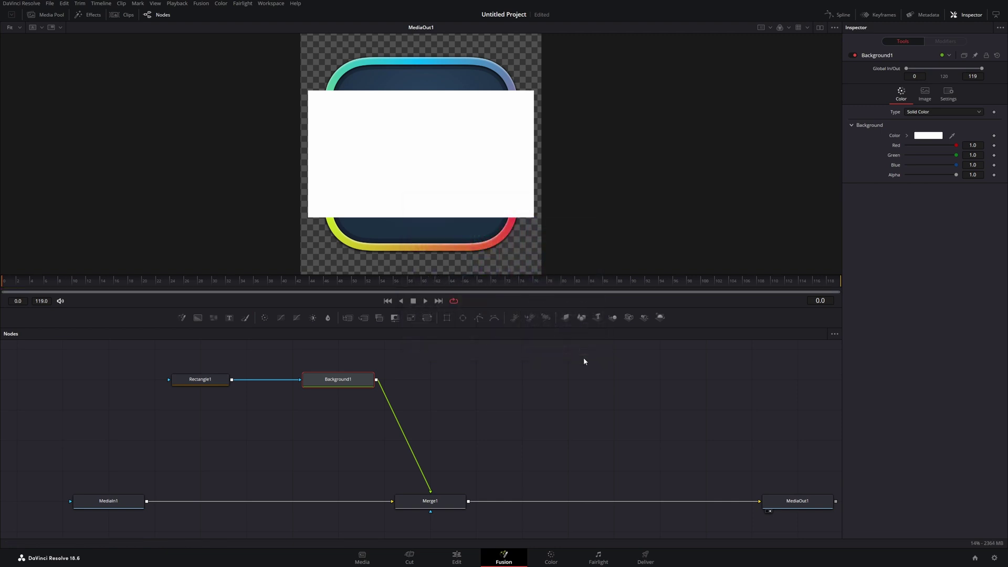
Step: Merge a second Background node with MediaIn1 ahead of Merge1, and swap that merge's inputs so the logo lies over the black background
{"action": "scroll", "coordinate": [581, 365], "scroll_direction": "down", "scroll_amount": 2}
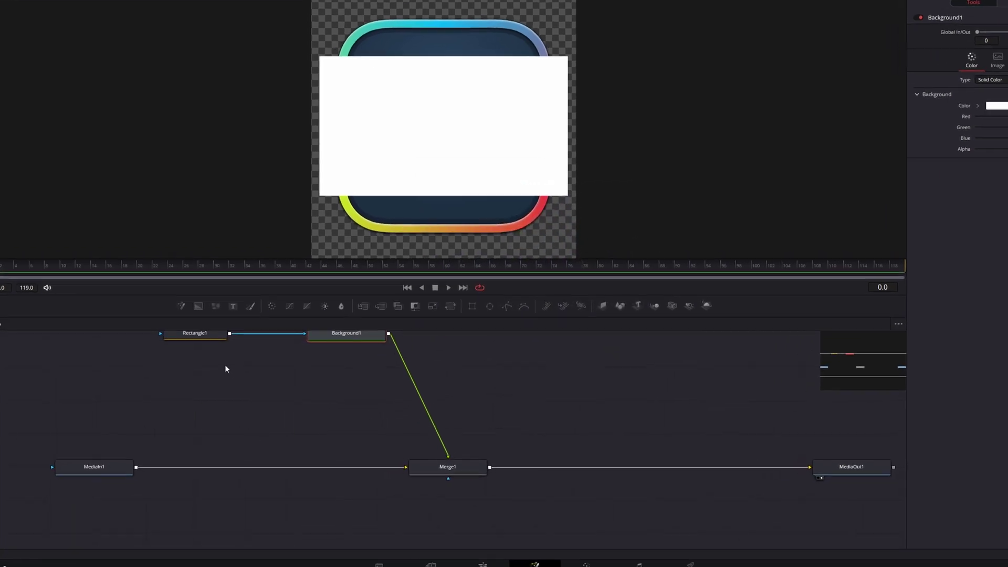
{"action": "left_click_drag", "start_coordinate": [198, 317], "coordinate": [146, 550]}
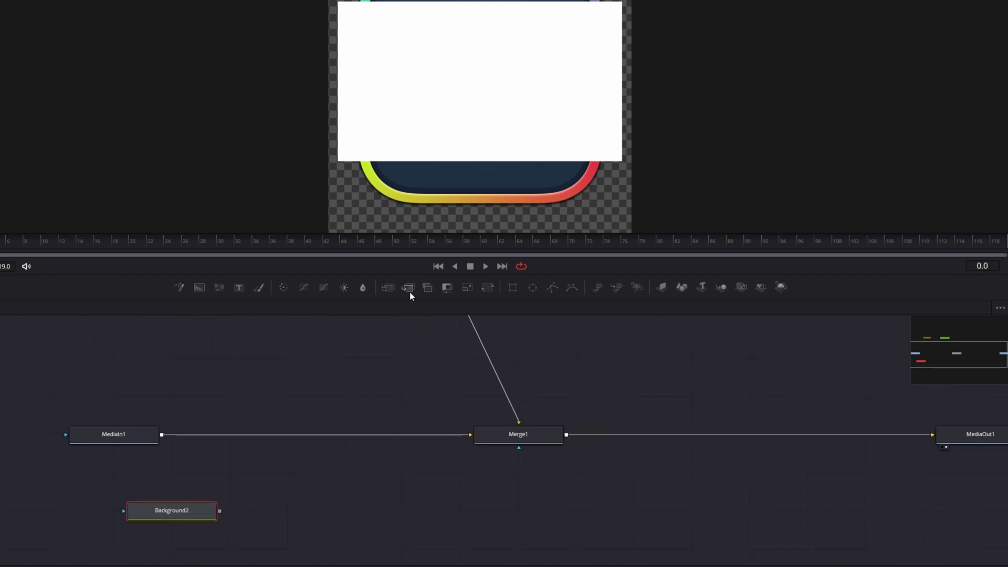
{"action": "left_click_drag", "start_coordinate": [410, 292], "coordinate": [240, 435]}
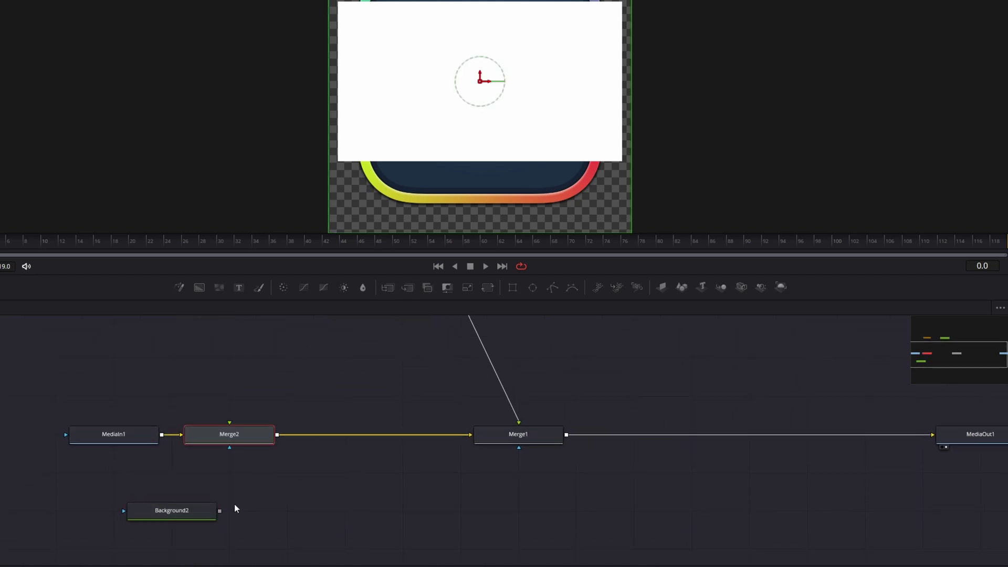
{"action": "left_click_drag", "start_coordinate": [220, 511], "coordinate": [229, 447]}
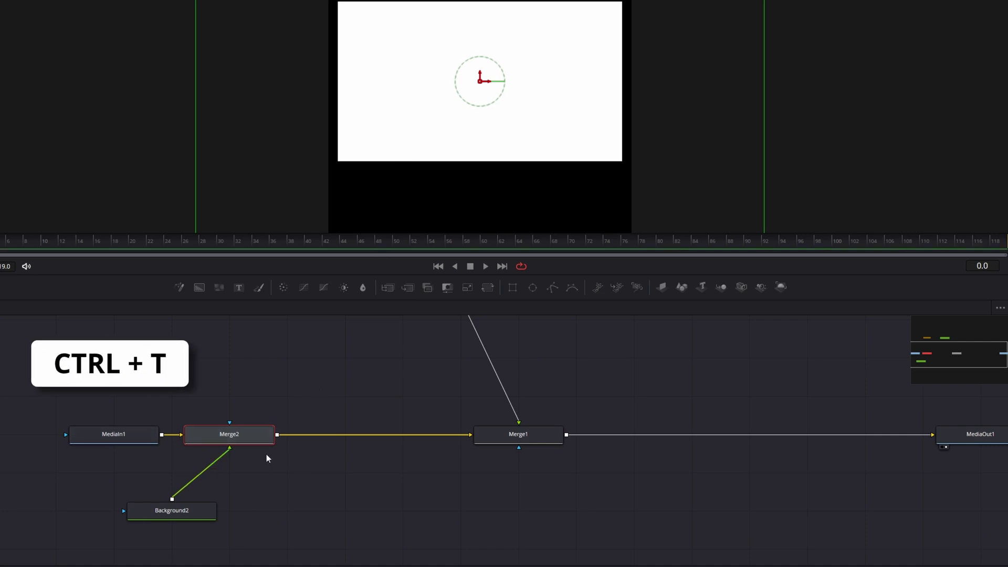
{"action": "key", "text": "ctrl+t"}
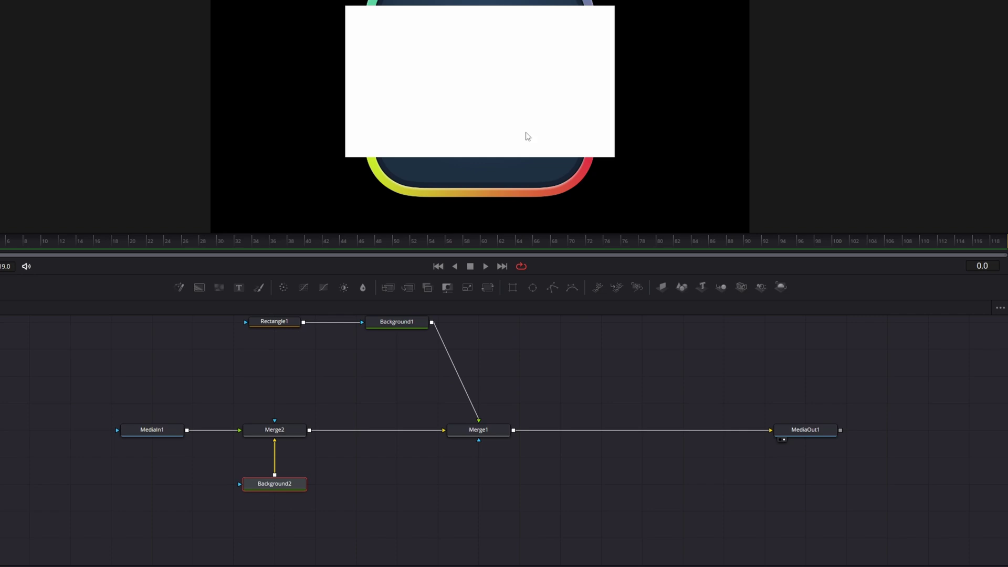
Step: Set the Rectangle1 mask's width to 1.0 and its height to 0.181 to form a thin horizontal band
{"action": "left_click_drag", "start_coordinate": [524, 135], "coordinate": [611, 126]}
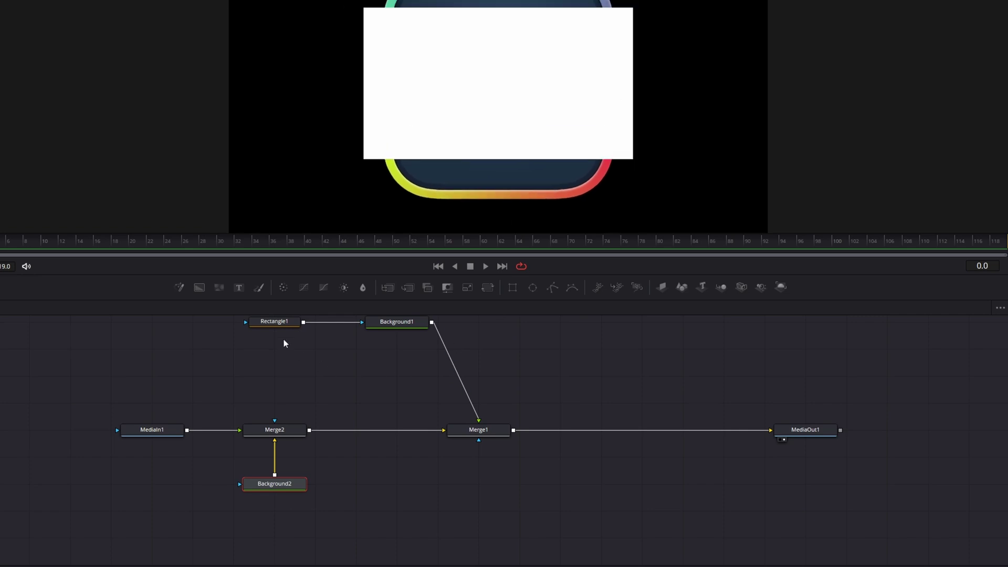
{"action": "left_click", "coordinate": [270, 322]}
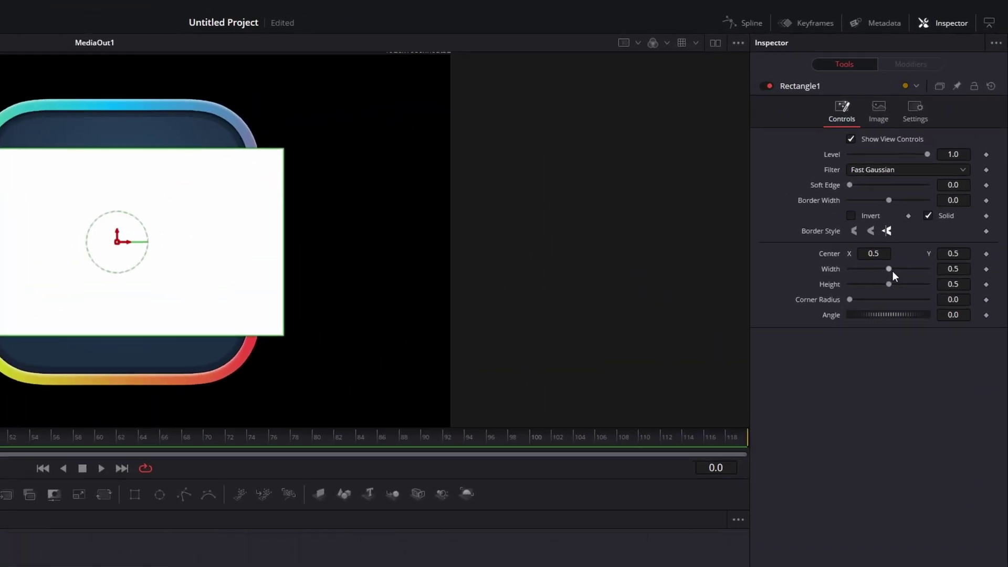
{"action": "left_click_drag", "start_coordinate": [927, 182], "coordinate": [953, 184]}
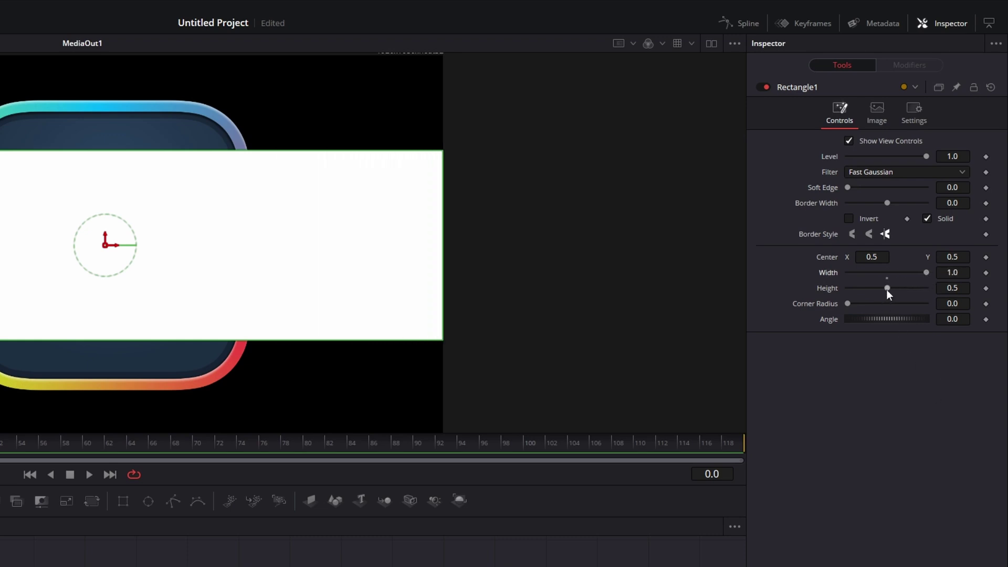
{"action": "left_click_drag", "start_coordinate": [886, 288], "coordinate": [861, 289]}
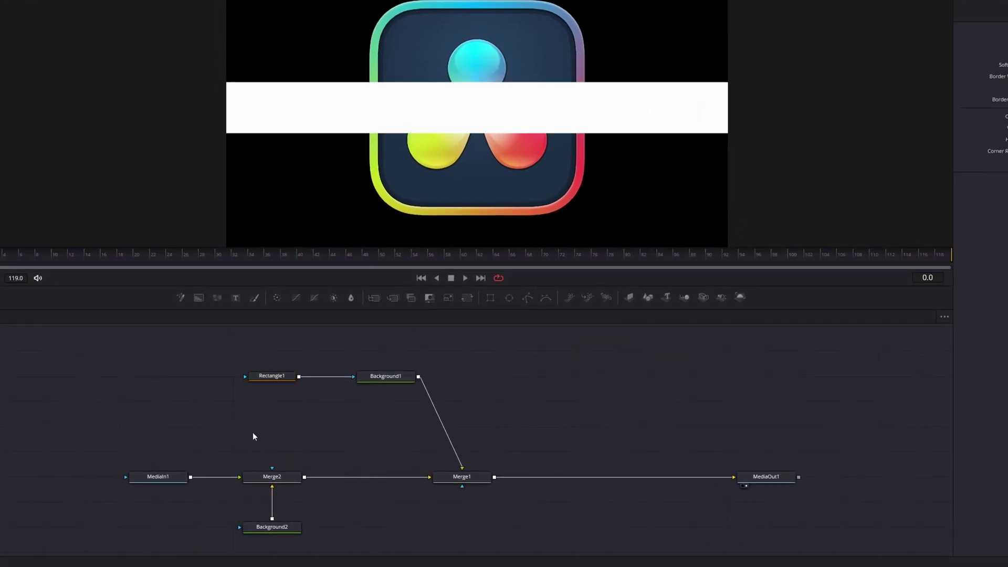
Step: Add a Bitmap mask node and place it between Rectangle1 and Merge2 in the node graph
{"action": "key", "text": "shift+space"}
{"action": "type", "text": "bi"}
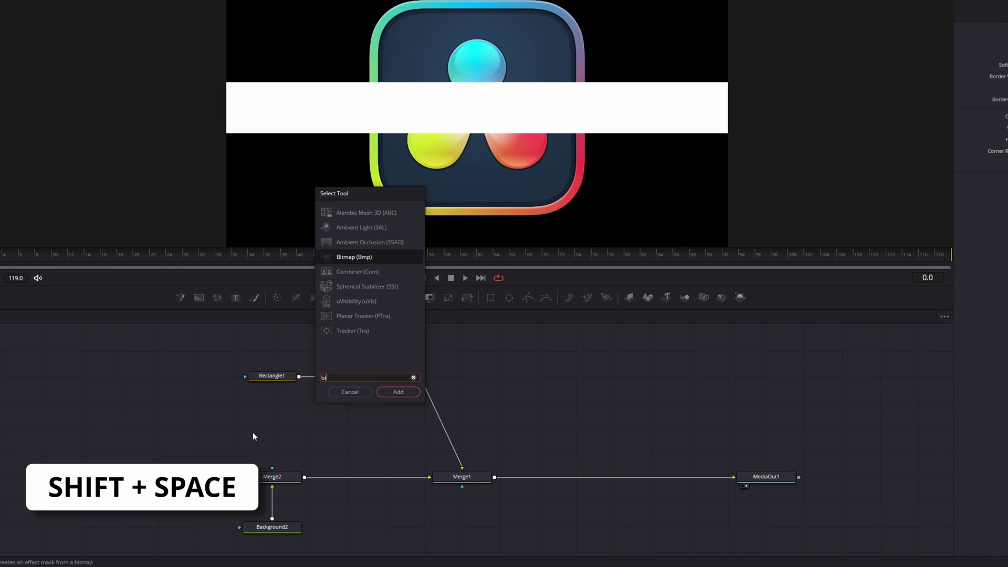
{"action": "type", "text": "t"}
{"action": "key", "text": "Return"}
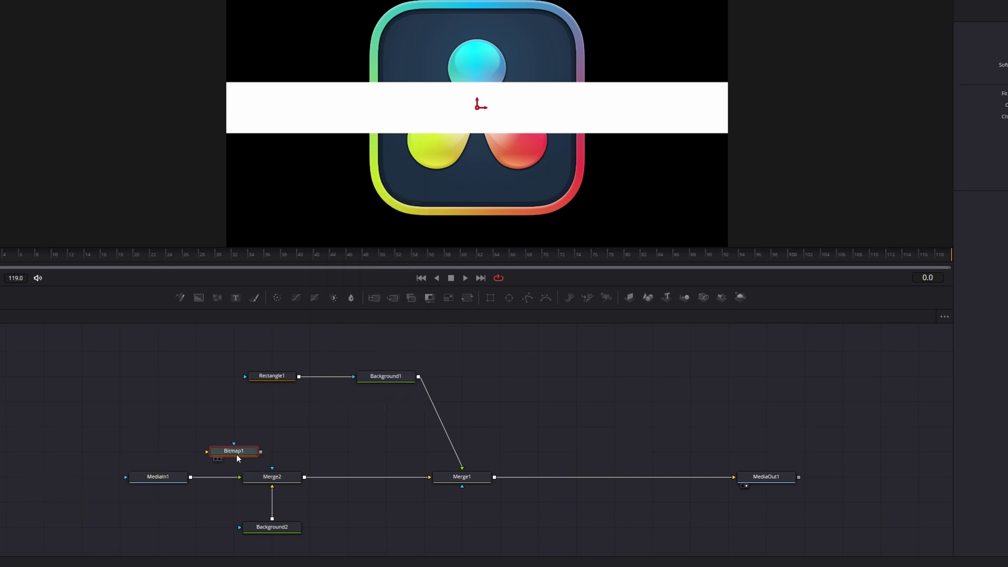
{"action": "left_click_drag", "start_coordinate": [237, 459], "coordinate": [275, 434]}
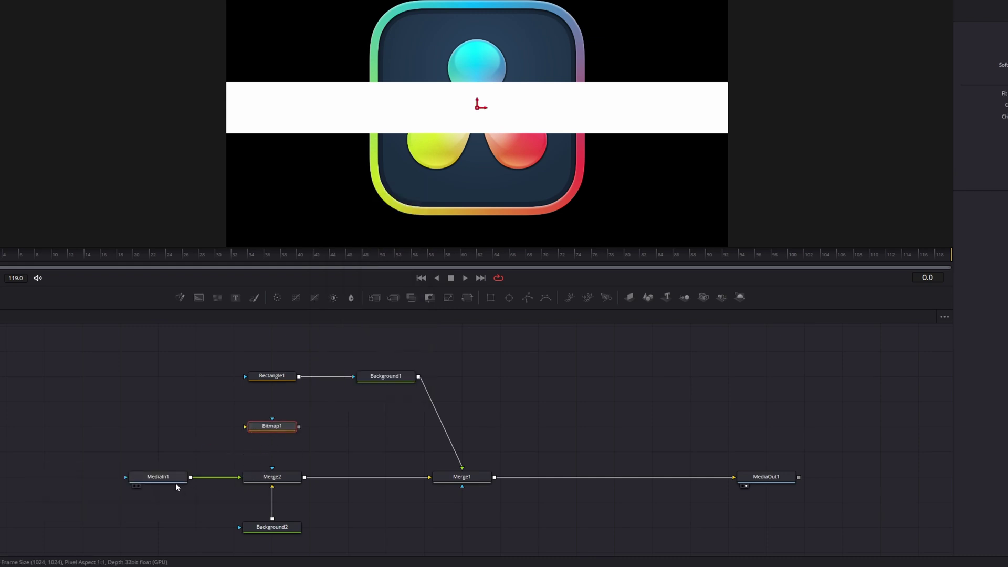
Step: Feed MediaIn1 into Bitmap1 and connect Bitmap1 as the effect mask of Merge1 to confine the white band to the logo
{"action": "left_click_drag", "start_coordinate": [190, 477], "coordinate": [462, 485]}
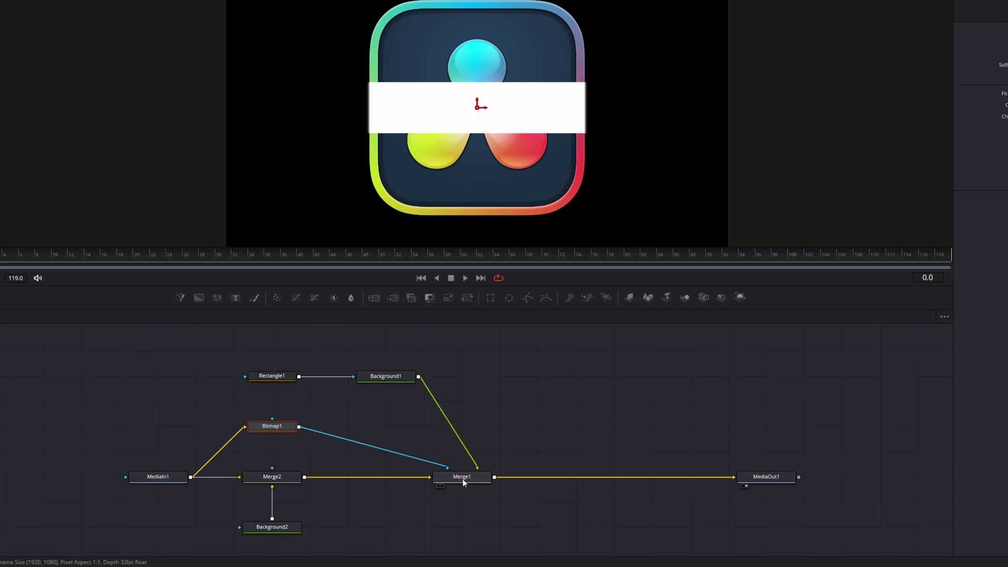
{"action": "left_click_drag", "start_coordinate": [482, 84], "coordinate": [502, 95]}
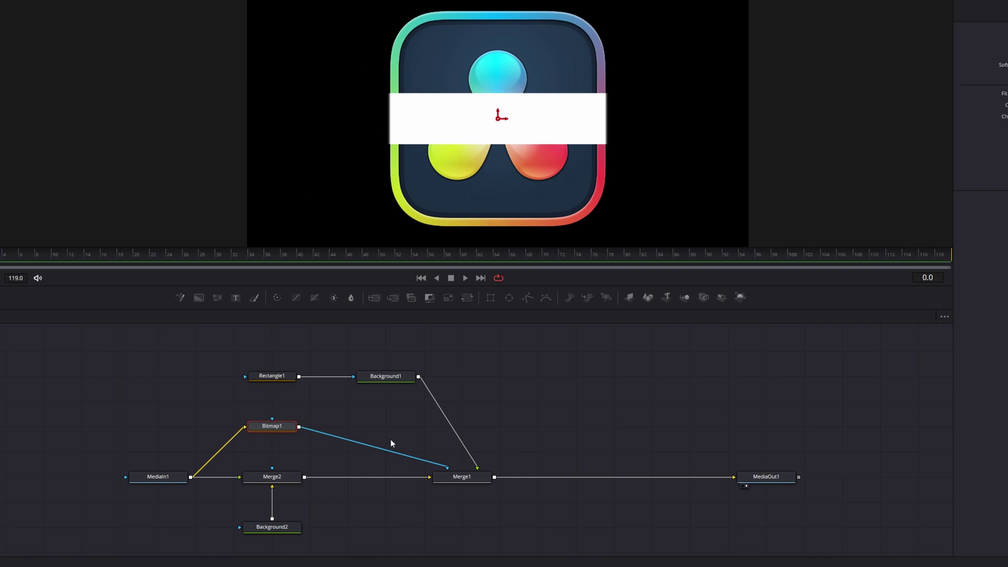
{"action": "left_click_drag", "start_coordinate": [335, 481], "coordinate": [355, 497]}
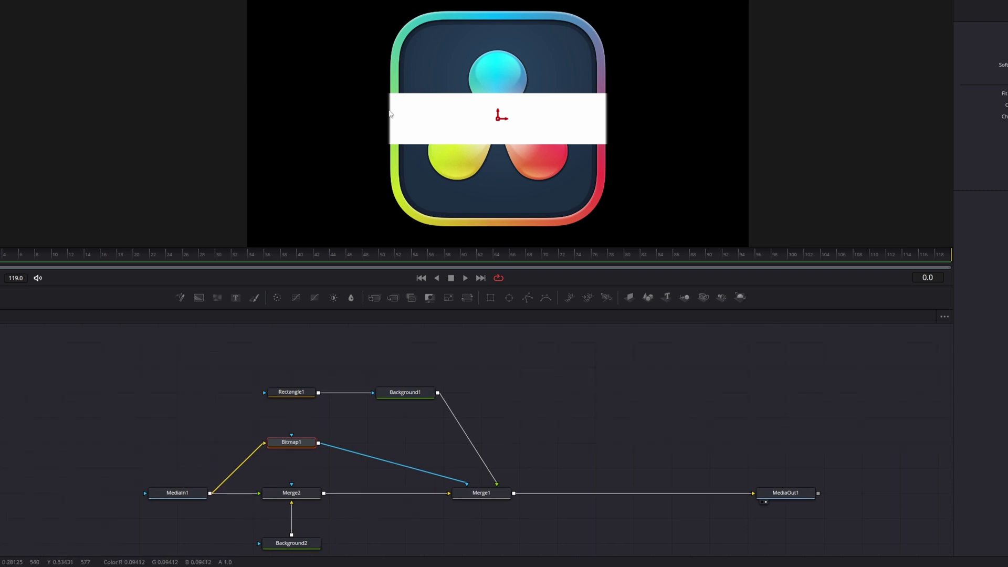
{"action": "left_click_drag", "start_coordinate": [392, 360], "coordinate": [373, 348]}
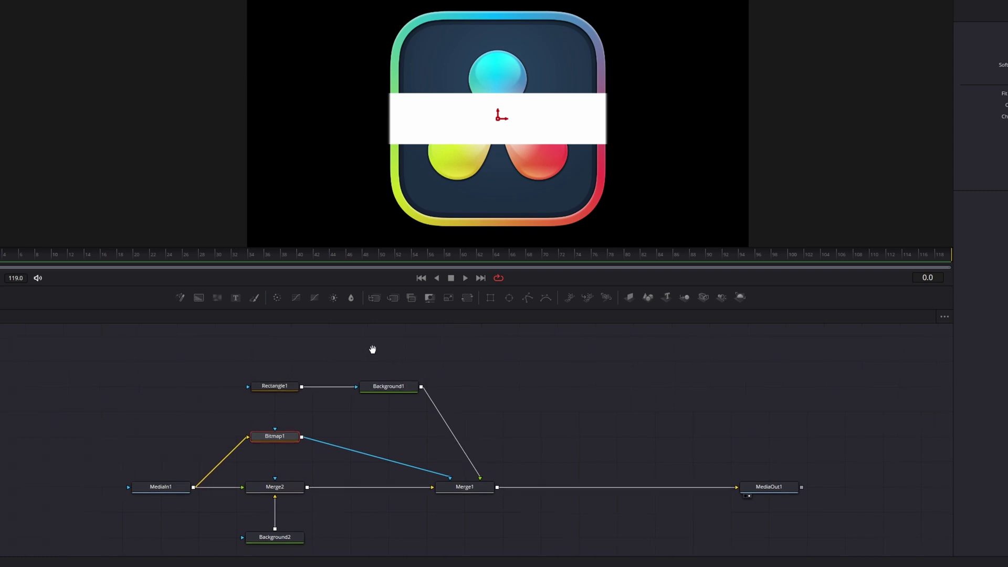
Step: Tilt the Rectangle1 mask to an angle of 39.1 and move its center to Y 0.755
{"action": "left_click", "coordinate": [282, 387]}
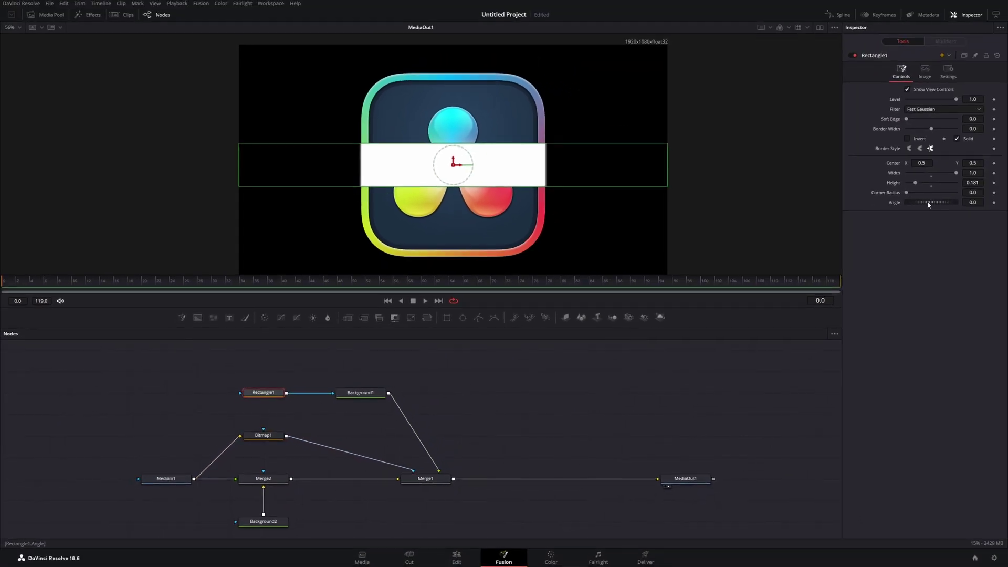
{"action": "left_click_drag", "start_coordinate": [928, 205], "coordinate": [1002, 233]}
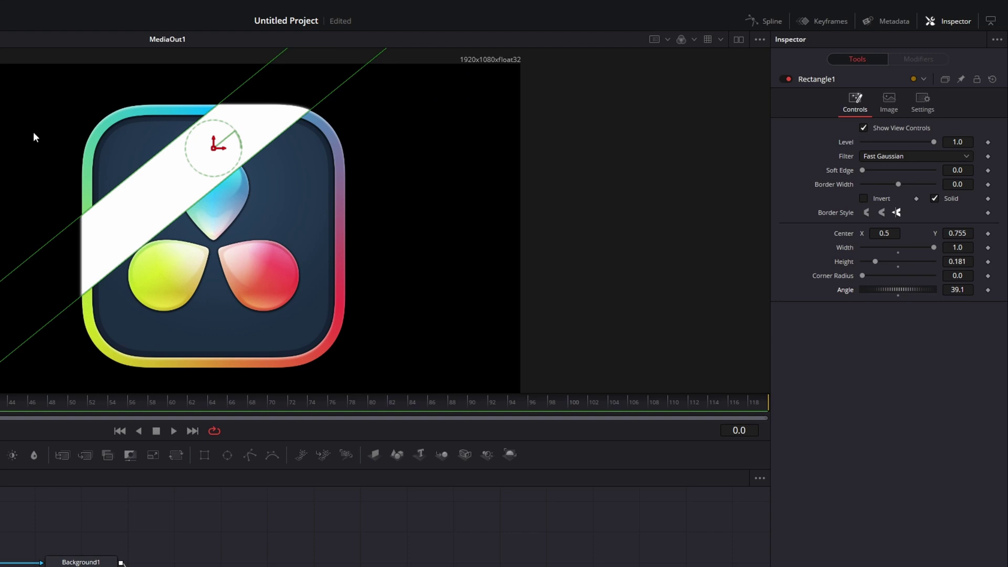
Step: Reset the Rectangle1 mask's angle to 0.0 and set its center Y to 0.5
{"action": "left_click", "coordinate": [897, 295]}
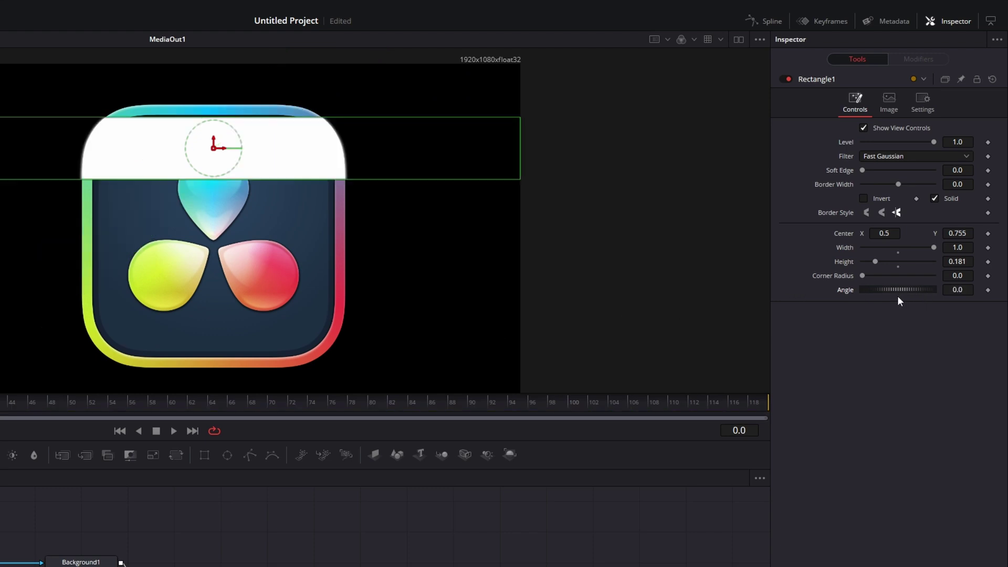
{"action": "left_click", "coordinate": [969, 231]}
{"action": "key", "text": "BackSpace"}
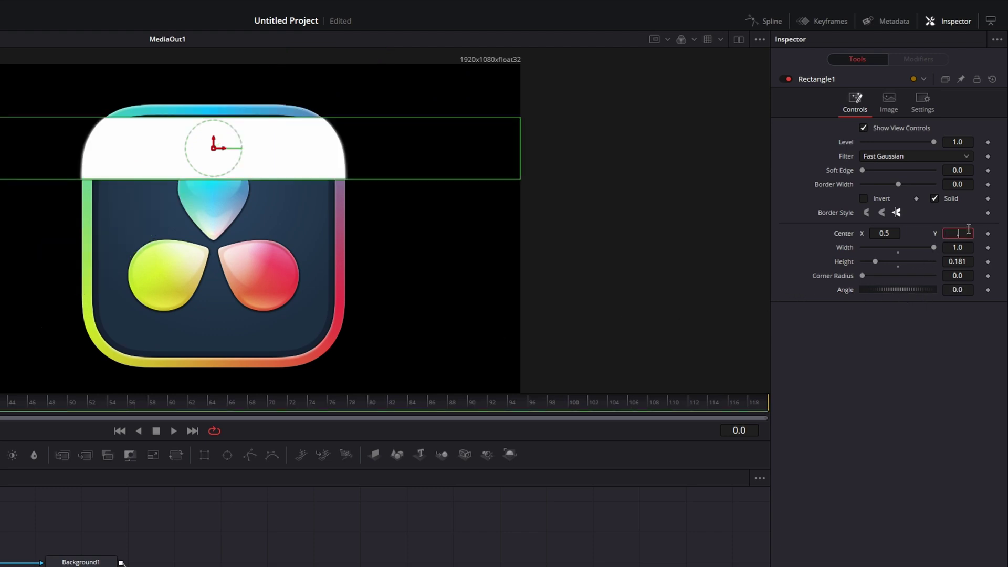
{"action": "type", "text": ".5"}
{"action": "key", "text": "Tab"}
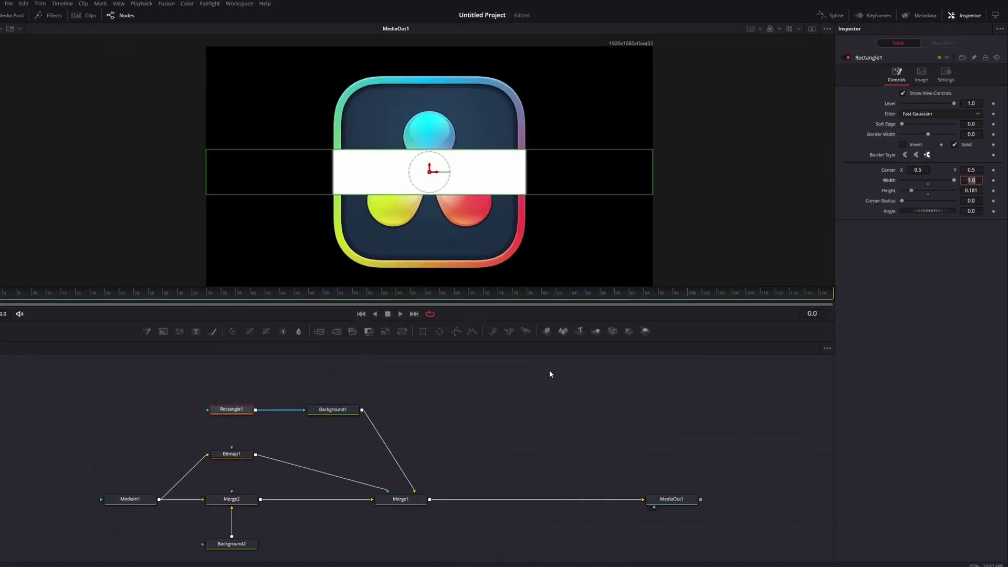
Step: Insert a Transform node between Background1 and Merge1 and set its angle to 50 to tilt the band
{"action": "left_click", "coordinate": [454, 401]}
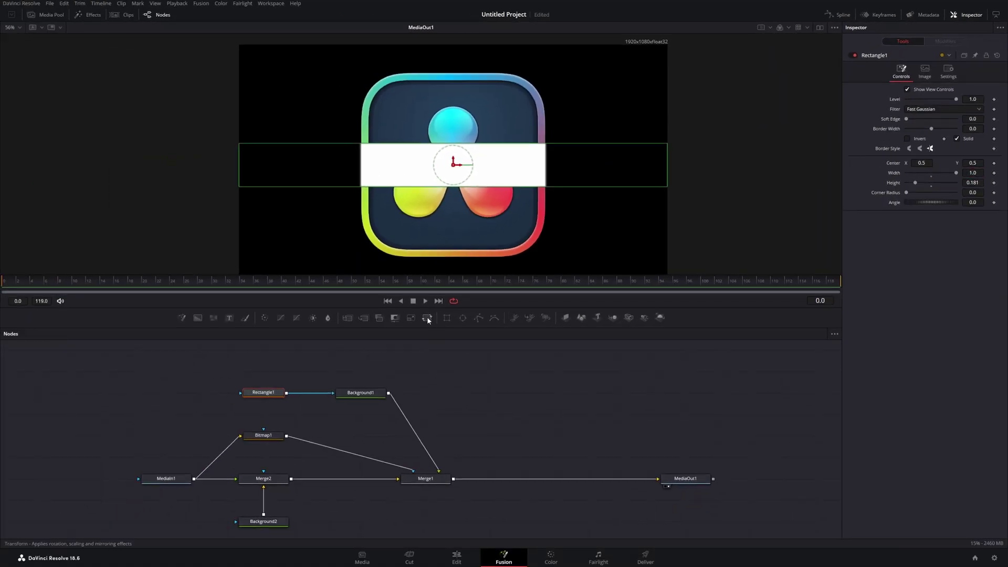
{"action": "left_click_drag", "start_coordinate": [427, 316], "coordinate": [476, 398]}
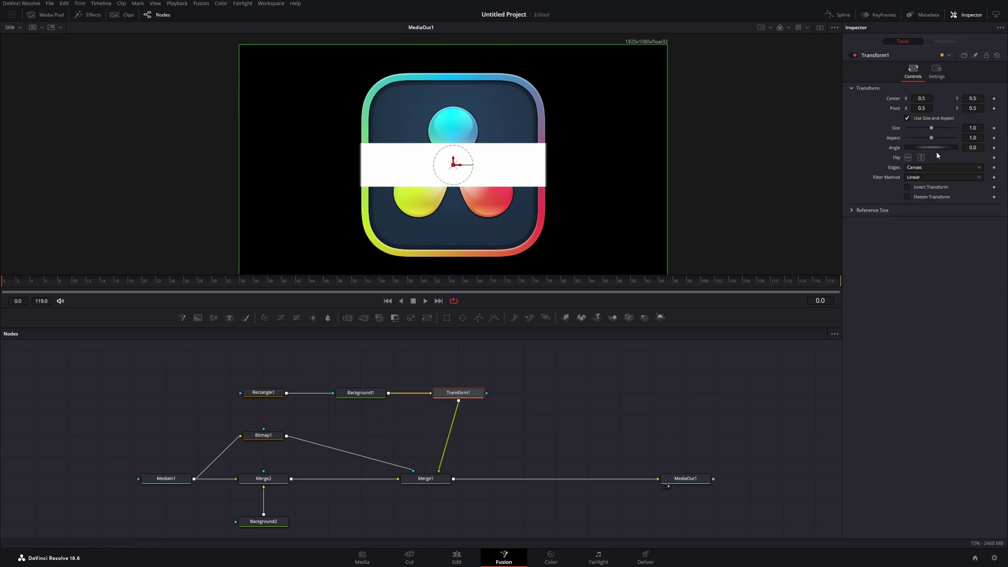
{"action": "left_click_drag", "start_coordinate": [928, 148], "coordinate": [938, 146]}
{"action": "double_click", "coordinate": [979, 147]}
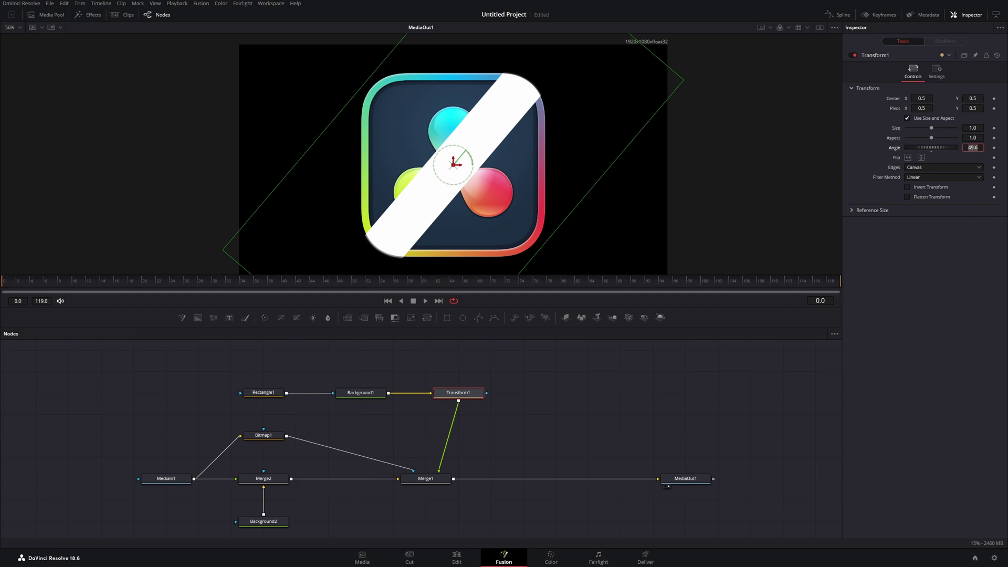
{"action": "type", "text": "50"}
{"action": "key", "text": "Tab"}
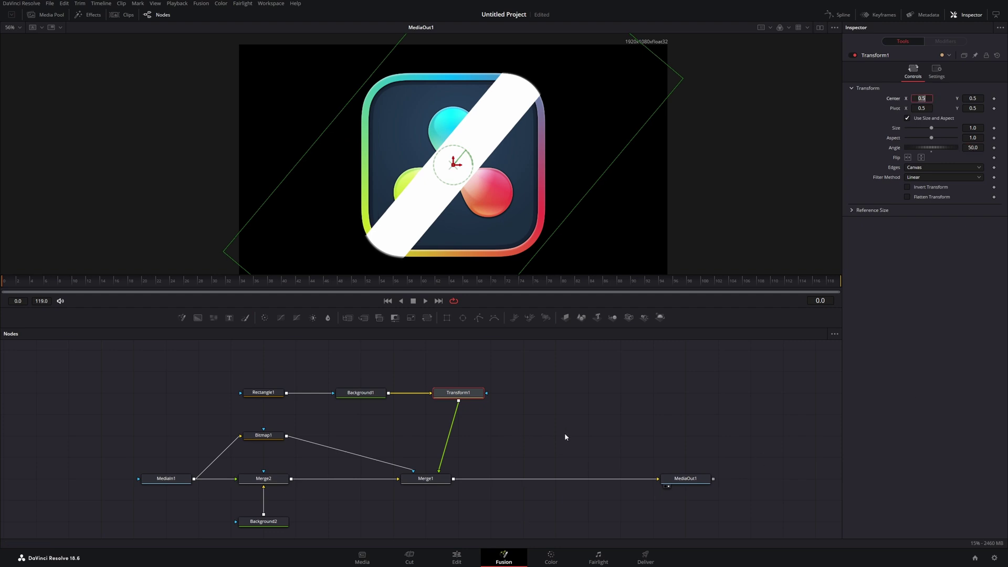
Step: Shift the Rectangle1 mask across the logo, leaving its center Y at 0.512
{"action": "left_click", "coordinate": [261, 396]}
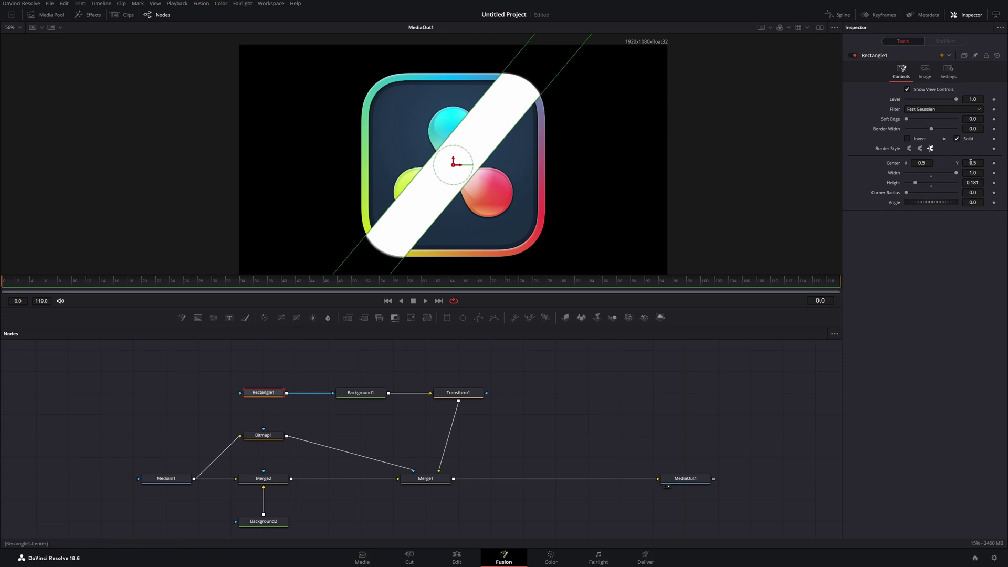
{"action": "mouse_move", "coordinate": [970, 162]}
{"action": "left_mouse_down"}
{"action": "mouse_move", "coordinate": [997, 163]}
{"action": "mouse_move", "coordinate": [932, 163]}
{"action": "mouse_move", "coordinate": [984, 162]}
{"action": "mouse_move", "coordinate": [961, 162]}
{"action": "mouse_move", "coordinate": [972, 163]}
{"action": "left_mouse_up"}
{"action": "left_click_drag", "start_coordinate": [423, 458], "coordinate": [538, 476]}
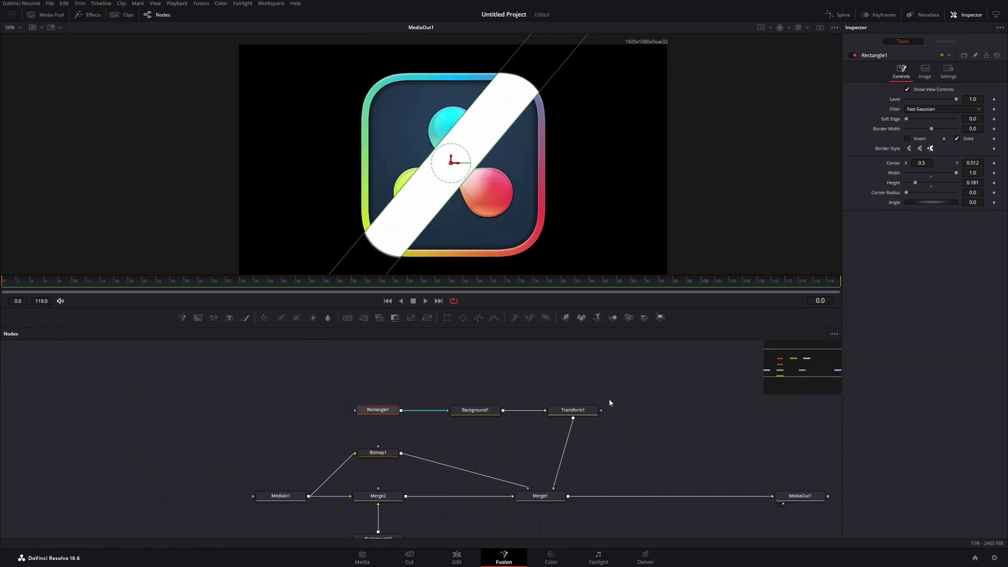
Step: Move Rectangle1, Background1 and Transform1 together so Transform1 sits straight above Merge1 with room for more nodes between them
{"action": "left_click_drag", "start_coordinate": [618, 374], "coordinate": [352, 420]}
{"action": "left_click_drag", "start_coordinate": [573, 414], "coordinate": [545, 392]}
{"action": "left_click", "coordinate": [583, 445]}
{"action": "left_click_drag", "start_coordinate": [583, 446], "coordinate": [399, 410]}
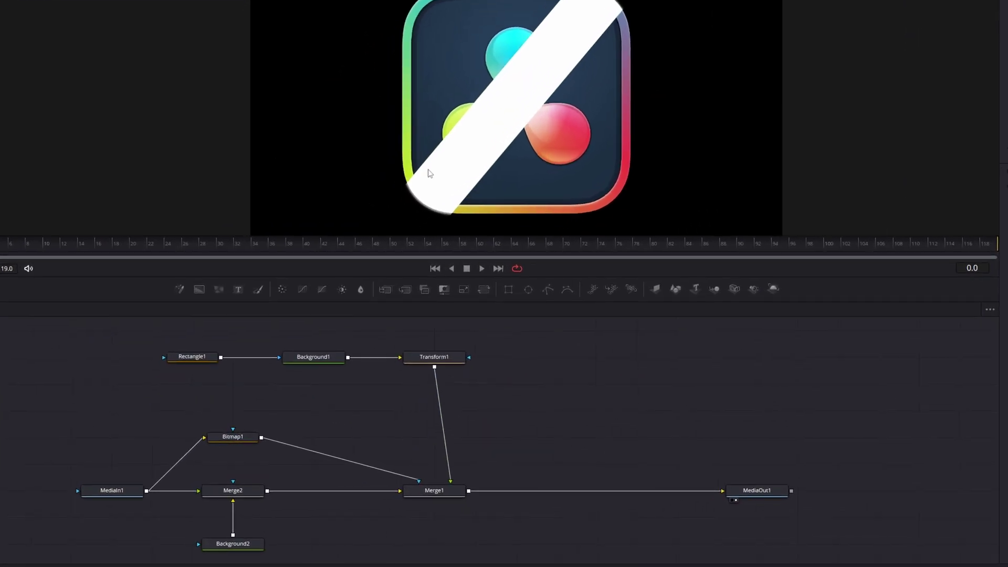
{"action": "left_click_drag", "start_coordinate": [143, 332], "coordinate": [372, 384]}
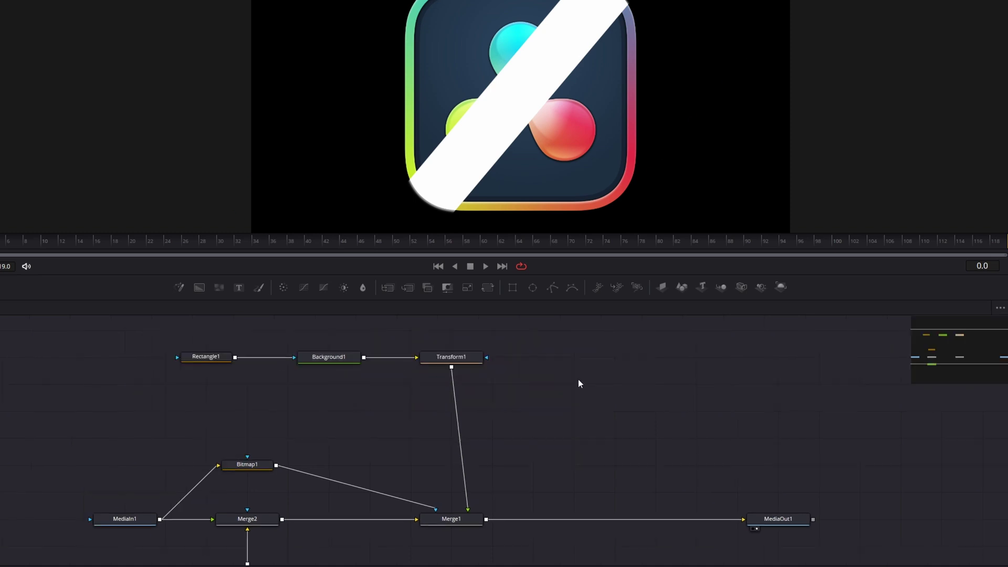
Step: Insert a Gaussian Blur node between Transform1 and Merge1 and raise its strength to 0.606
{"action": "key", "text": "shift+space"}
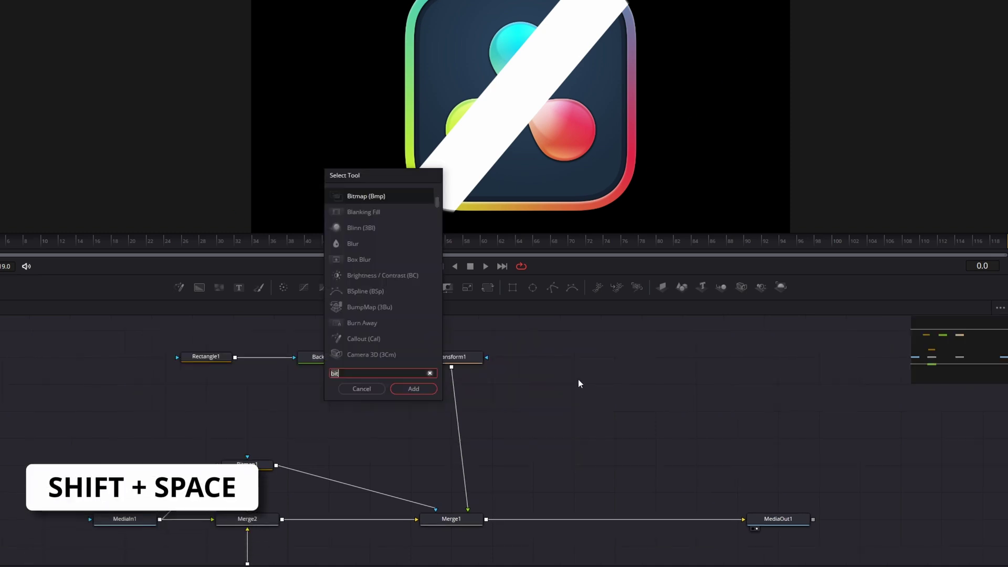
{"action": "type", "text": "bit"}
{"action": "key", "text": "BackSpace"}
{"action": "key", "text": "BackSpace"}
{"action": "key", "text": "BackSpace"}
{"action": "type", "text": "gauss"}
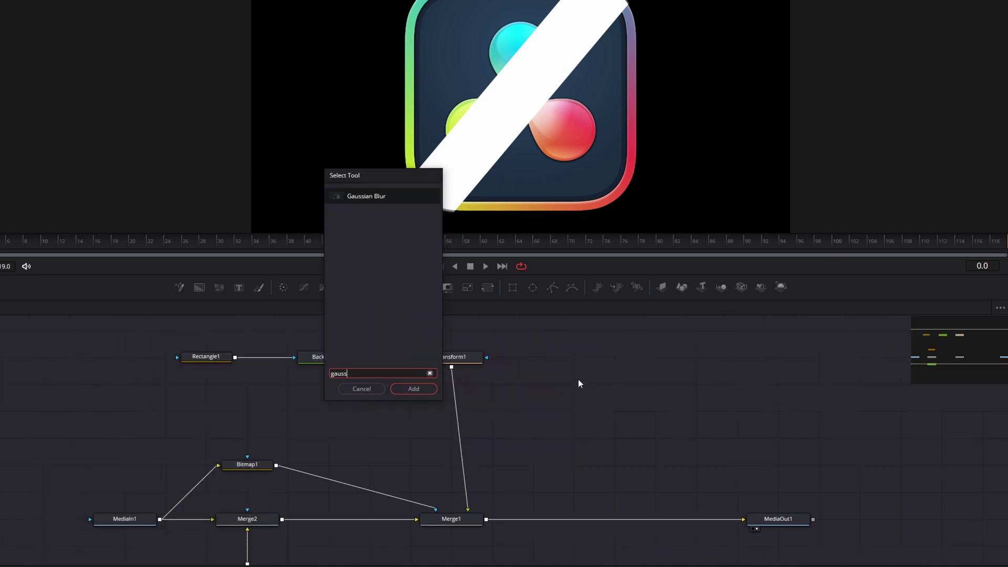
{"action": "key", "text": "Return"}
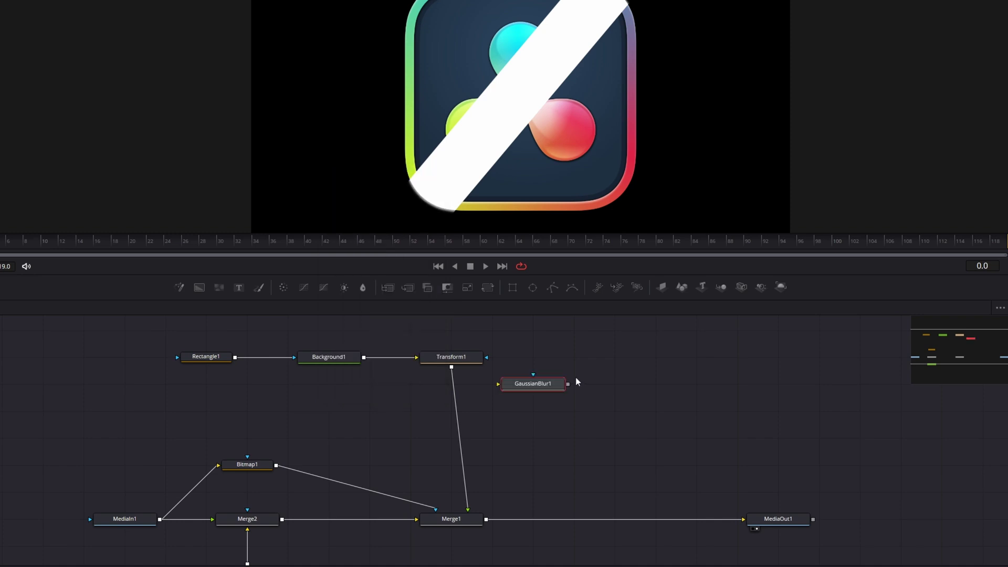
{"action": "left_click_drag", "start_coordinate": [549, 387], "coordinate": [465, 415]}
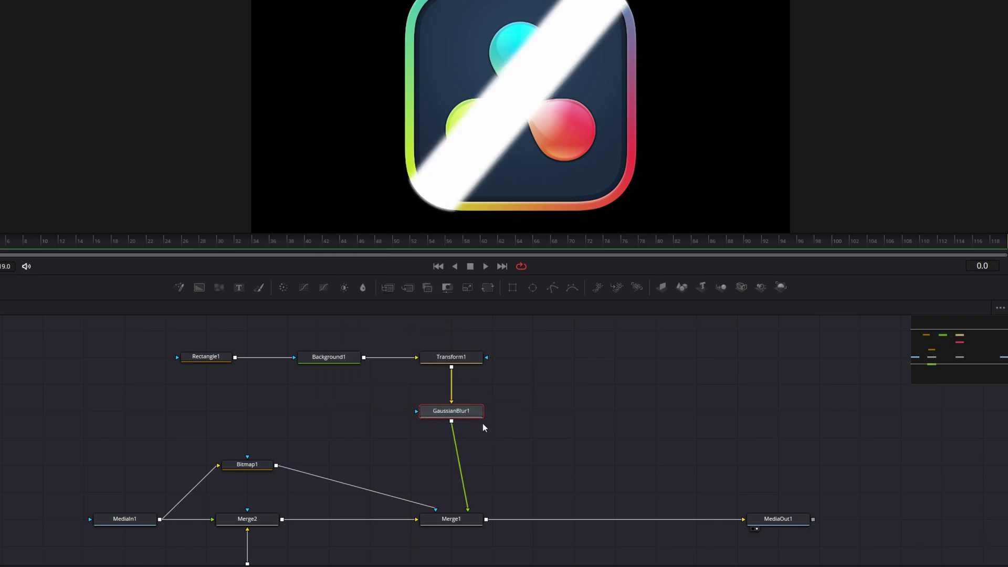
{"action": "left_click_drag", "start_coordinate": [926, 90], "coordinate": [936, 91]}
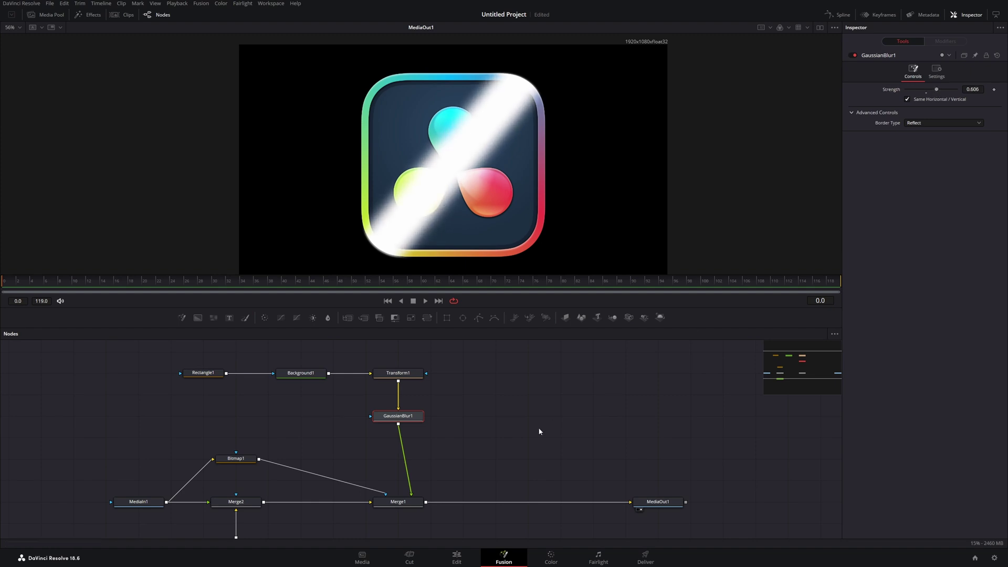
Step: Insert a Soft Glow node between GaussianBlur1 and Merge1 and lower its gain to 0.63
{"action": "key", "text": "shift+space"}
{"action": "type", "text": "soft"}
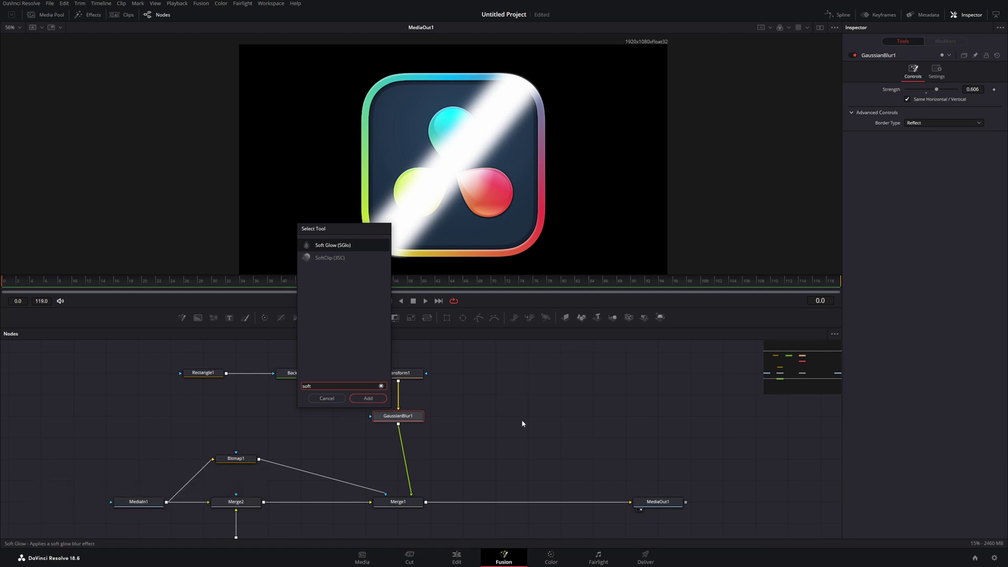
{"action": "key", "text": "Return"}
{"action": "left_click_drag", "start_coordinate": [398, 436], "coordinate": [400, 453]}
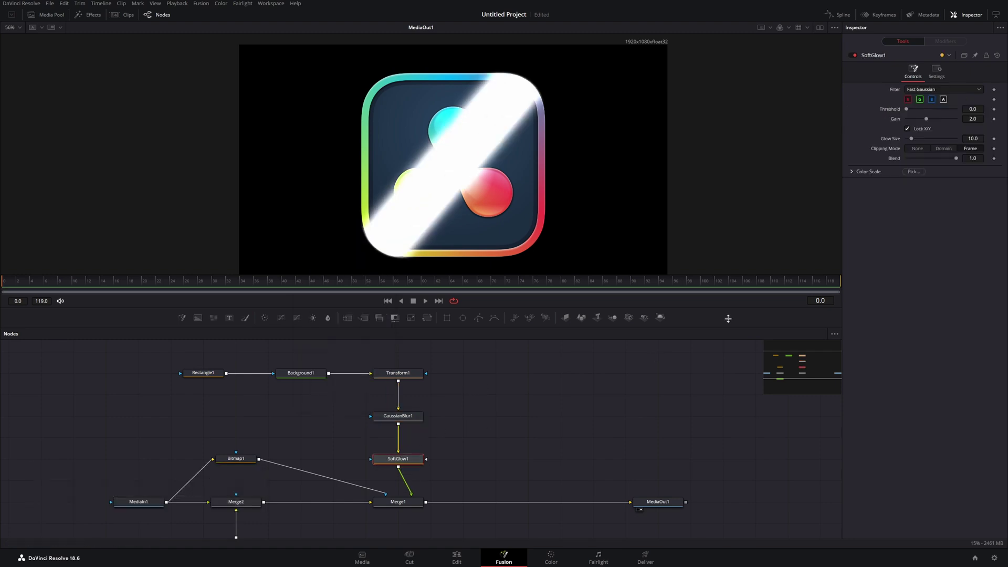
{"action": "left_click_drag", "start_coordinate": [926, 119], "coordinate": [912, 123]}
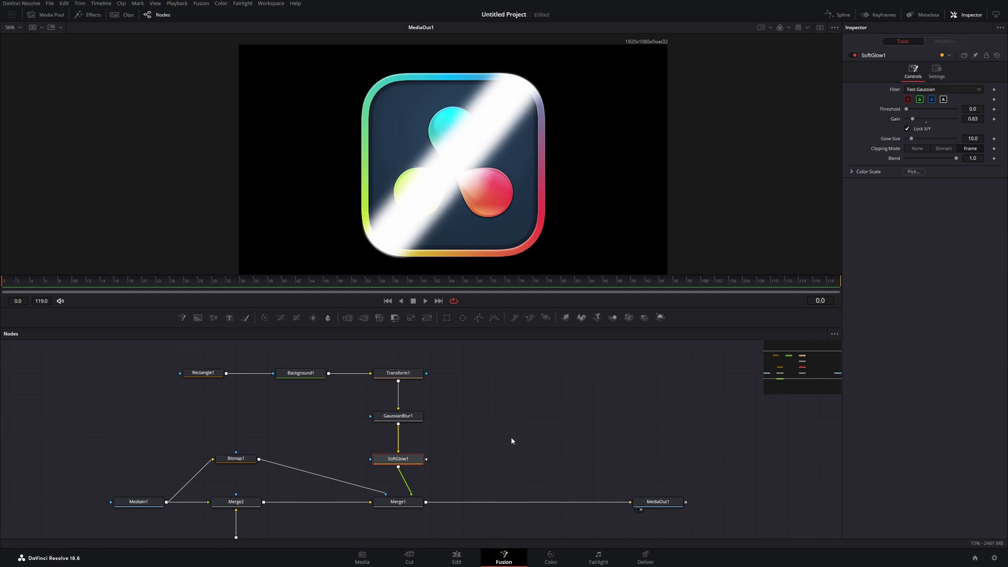
Step: Set the Rectangle1 mask's level to 0.25 to make the light band semi-transparent
{"action": "left_click_drag", "start_coordinate": [491, 471], "coordinate": [418, 371]}
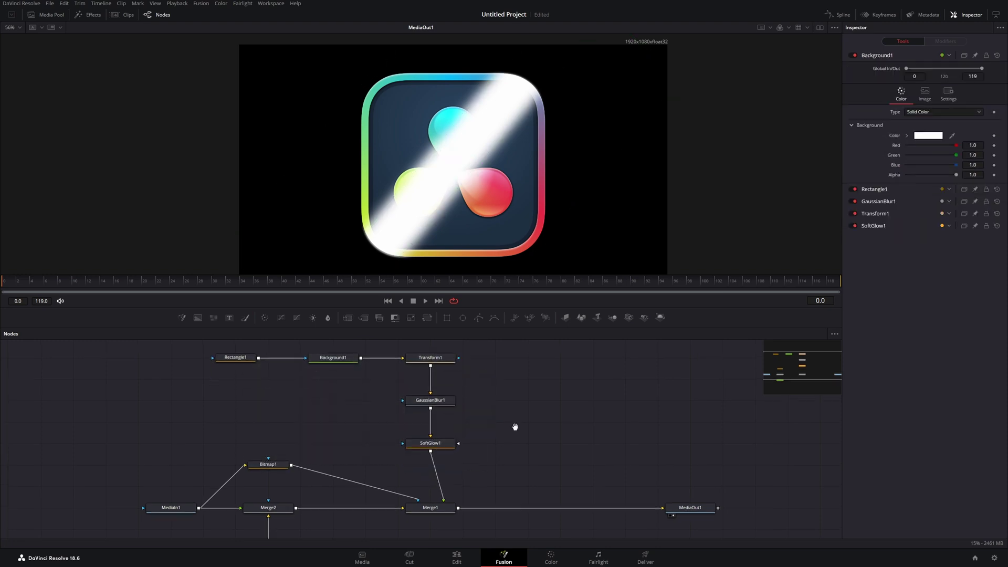
{"action": "left_click_drag", "start_coordinate": [515, 427], "coordinate": [573, 486]}
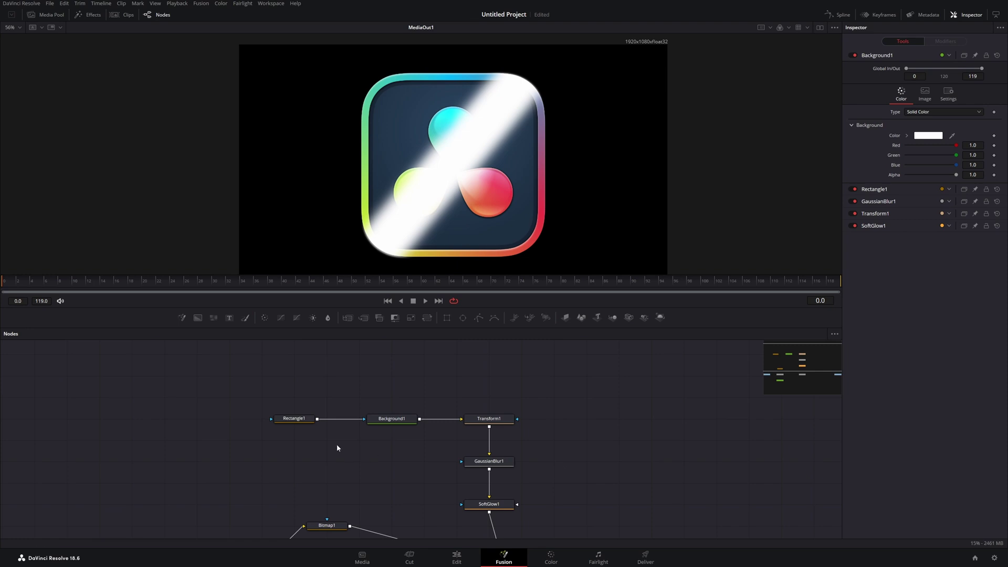
{"action": "left_click", "coordinate": [299, 419]}
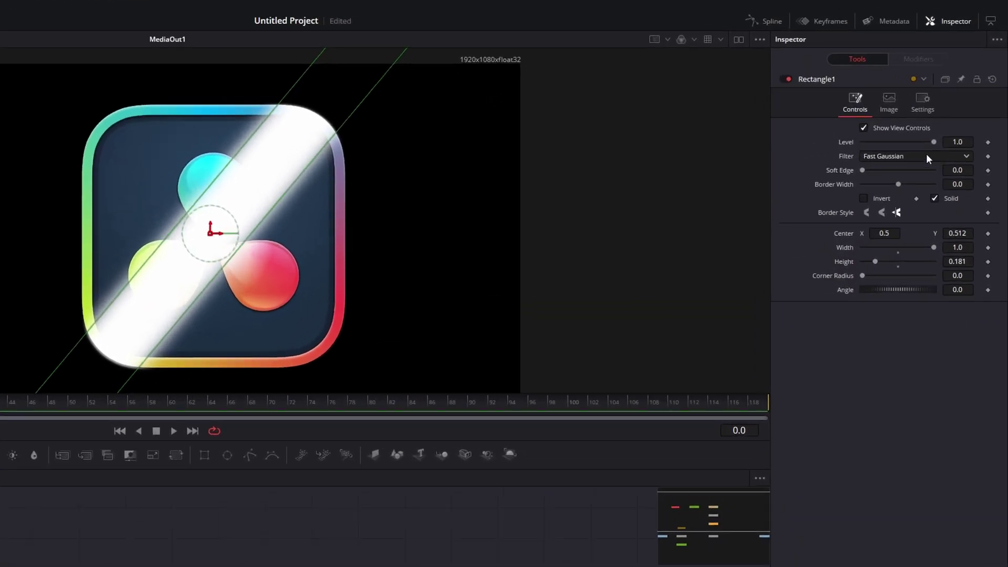
{"action": "left_click_drag", "start_coordinate": [933, 143], "coordinate": [887, 143]}
{"action": "double_click", "coordinate": [957, 142]}
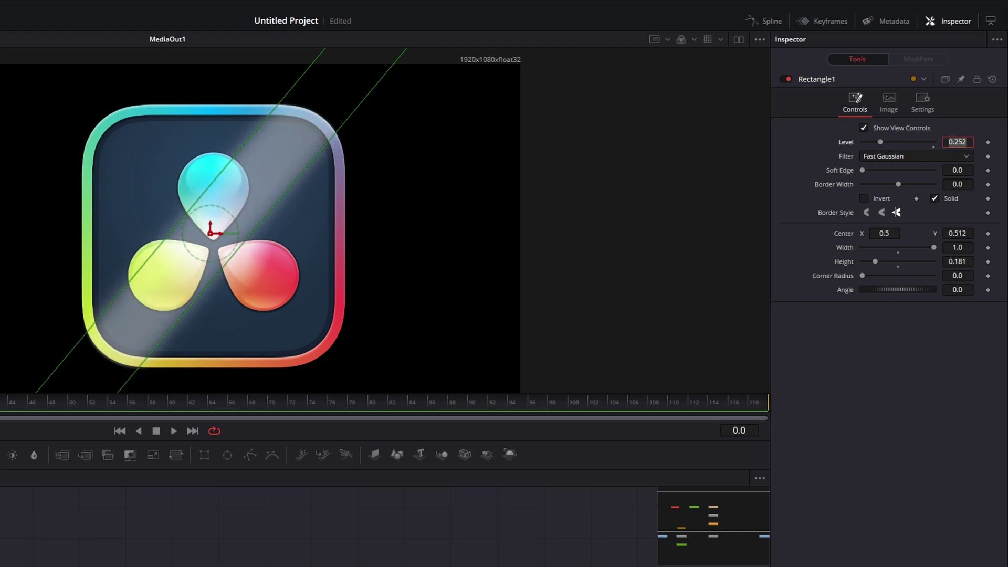
{"action": "key", "text": "BackSpace"}
{"action": "type", "text": ".25"}
{"action": "key", "text": "Return"}
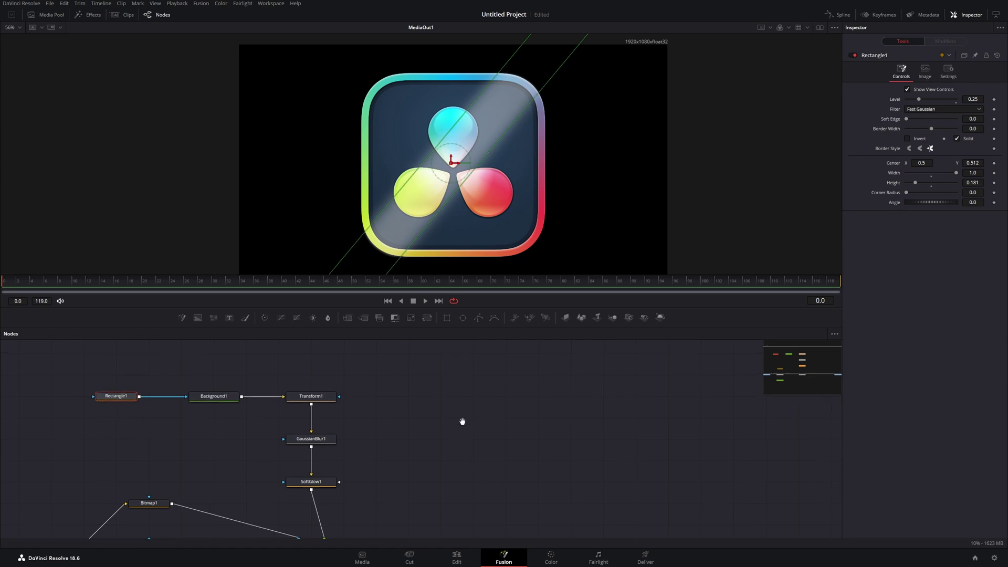
Step: Paste an instance of Rectangle1 in the empty node area beyond Transform1
{"action": "left_click_drag", "start_coordinate": [461, 421], "coordinate": [453, 439]}
{"action": "left_click", "coordinate": [556, 398]}
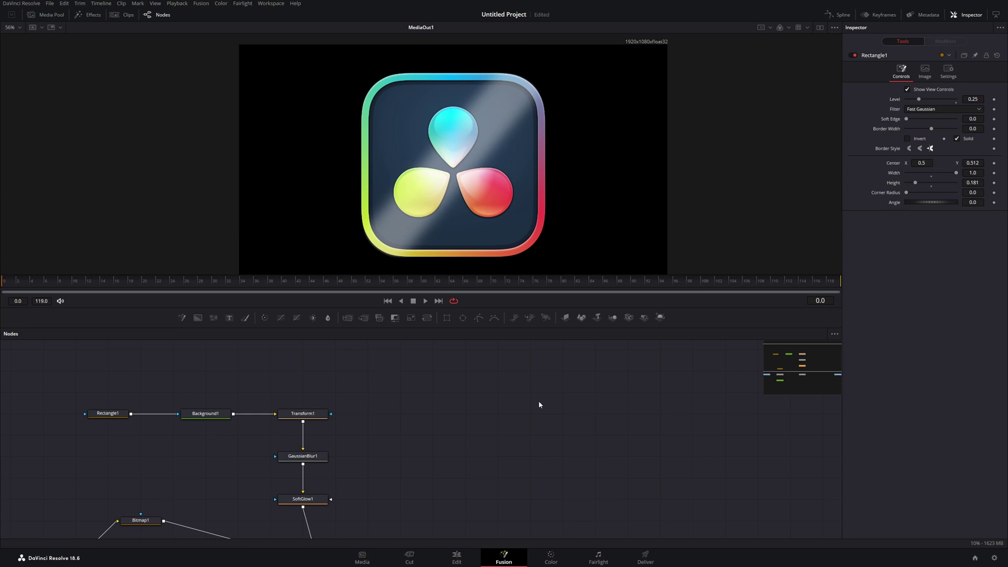
{"action": "key", "text": "ctrl+shift+v"}
{"action": "left_click_drag", "start_coordinate": [552, 392], "coordinate": [507, 471]}
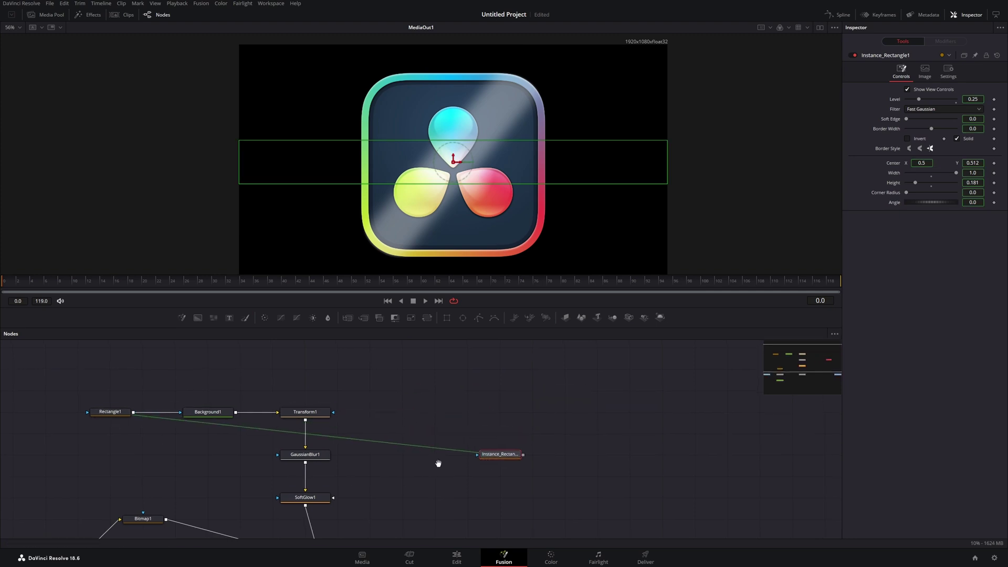
{"action": "left_click_drag", "start_coordinate": [437, 463], "coordinate": [540, 418]}
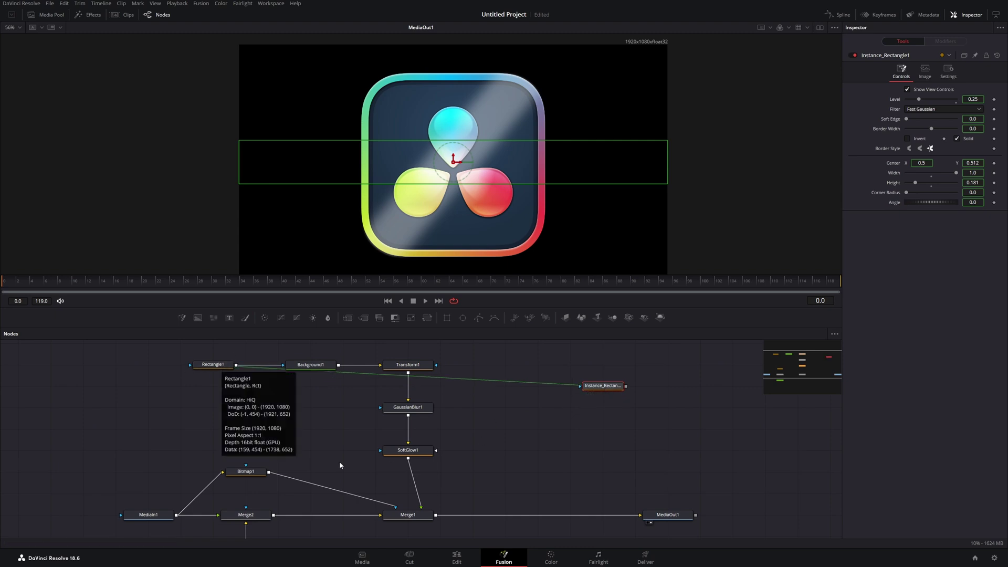
{"action": "left_click_drag", "start_coordinate": [503, 417], "coordinate": [461, 470]}
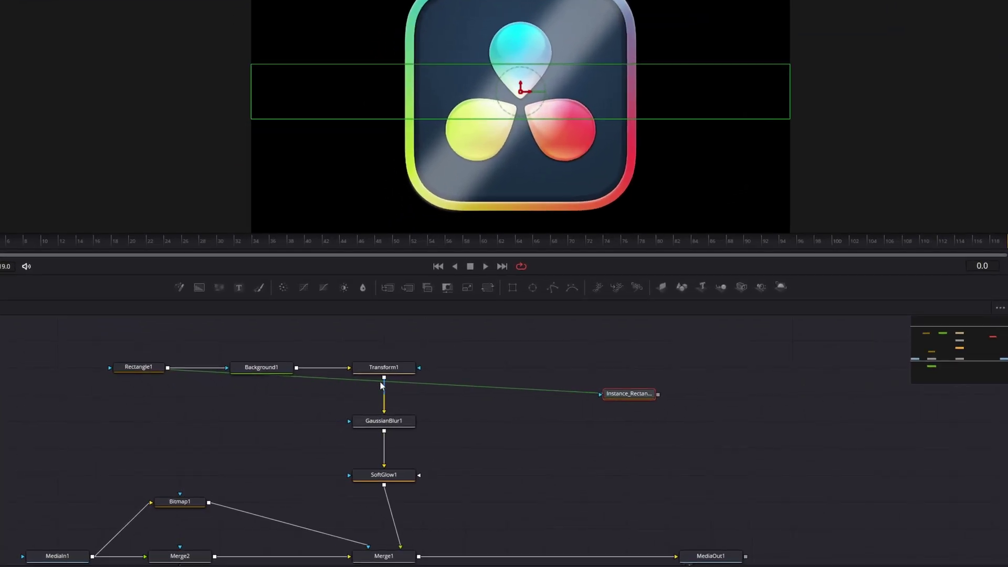
Step: Paste an instance of Transform1 and place it below the Rectangle1 instance, leaving a gap for another node between them
{"action": "left_click", "coordinate": [386, 369]}
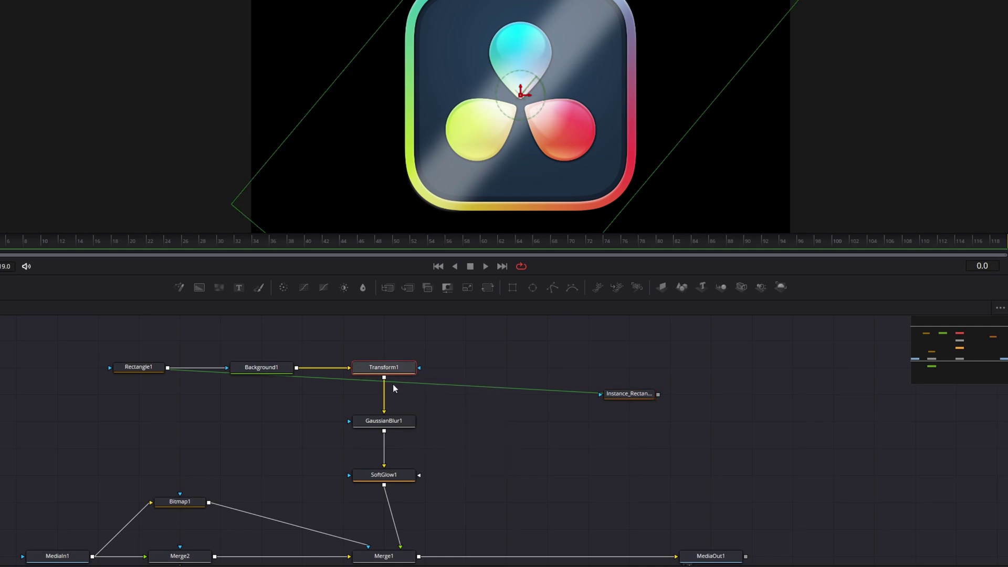
{"action": "key", "text": "ctrl+shift+v"}
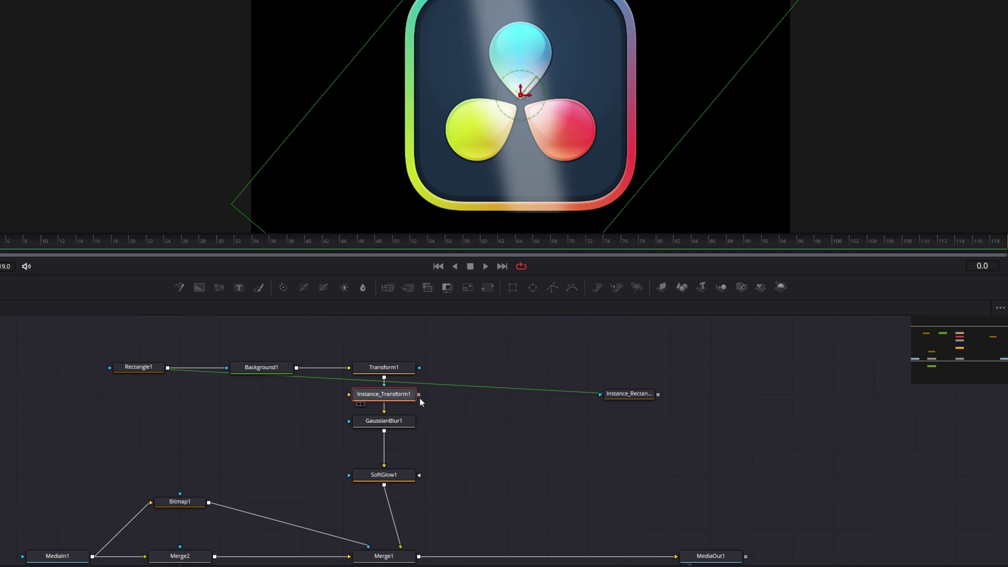
{"action": "left_click_drag", "start_coordinate": [412, 394], "coordinate": [635, 433]}
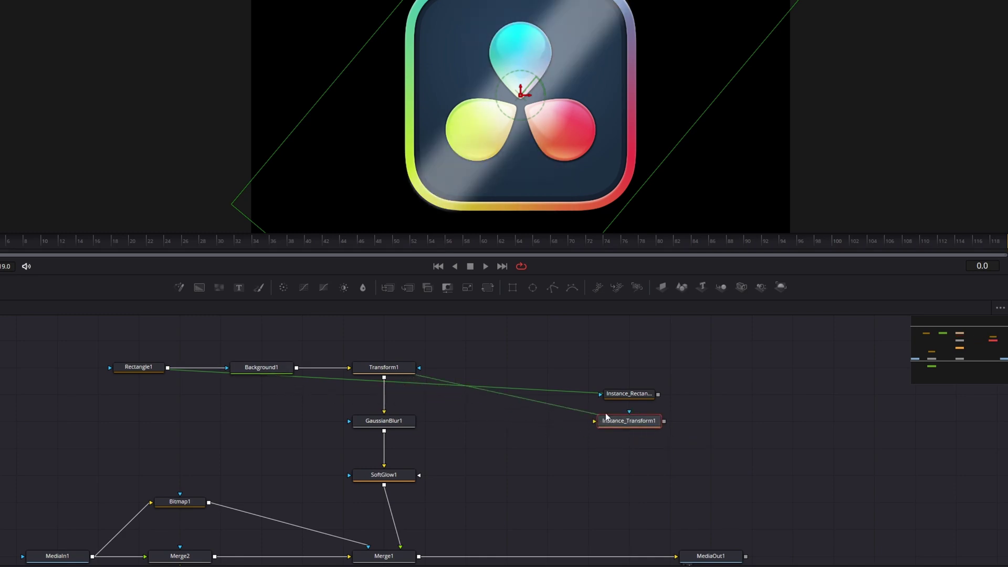
{"action": "left_click_drag", "start_coordinate": [627, 394], "coordinate": [629, 368]}
Step: Paste an instance of Background1 without its extra merge node and place it between the Rectangle1 and Transform1 instances
{"action": "left_click", "coordinate": [262, 368]}
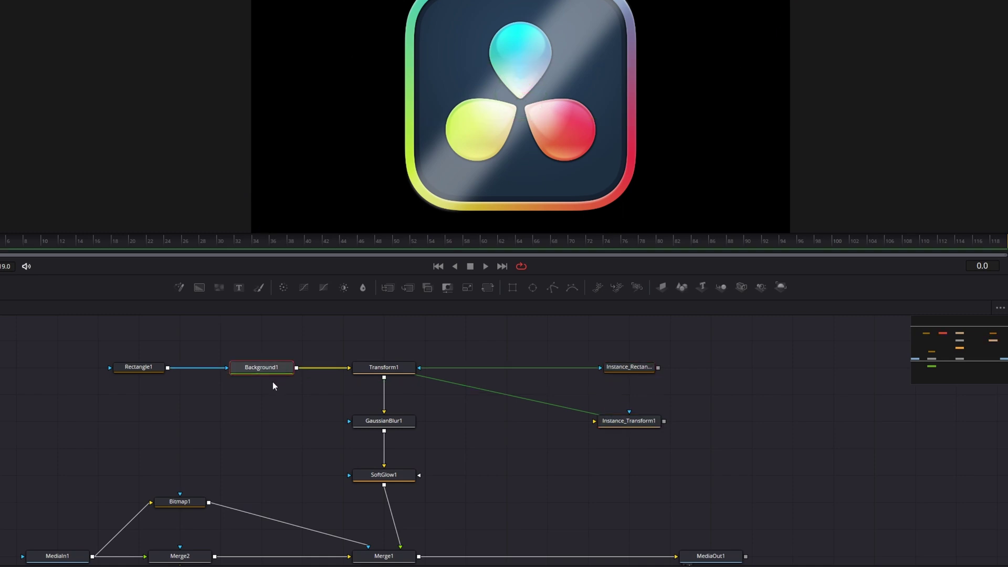
{"action": "key", "text": "ctrl+shift+v"}
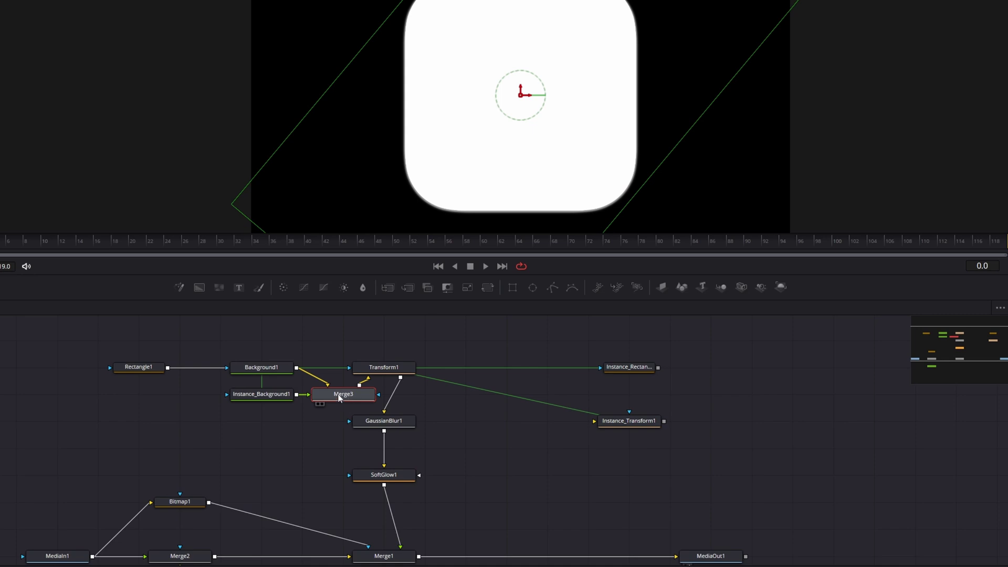
{"action": "key", "text": "Delete"}
{"action": "left_click_drag", "start_coordinate": [256, 399], "coordinate": [614, 401]}
{"action": "left_click", "coordinate": [635, 397]}
Step: Chain the instances by connecting Instance_Rectangle1 to Instance_Background1 as its mask and Instance_Background1 to Instance_Transform1
{"action": "left_click_drag", "start_coordinate": [549, 439], "coordinate": [479, 422]}
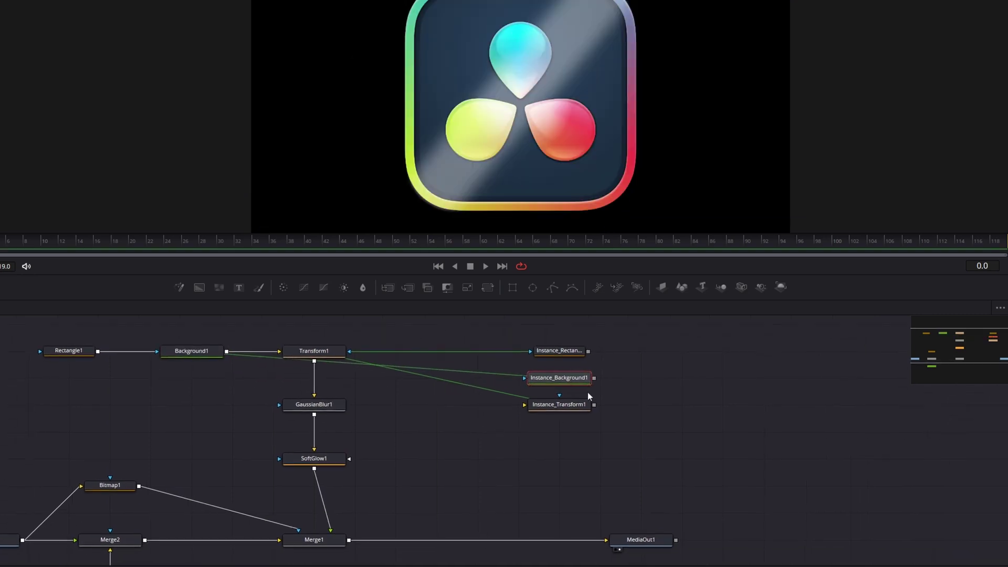
{"action": "left_click_drag", "start_coordinate": [589, 351], "coordinate": [574, 405]}
{"action": "left_click_drag", "start_coordinate": [170, 373], "coordinate": [231, 401]}
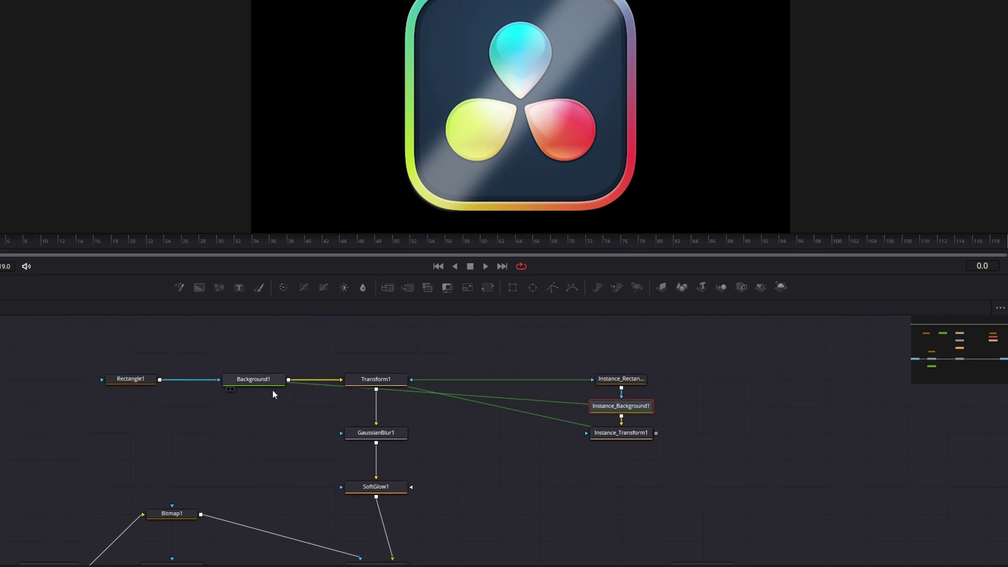
Step: Move the light-sweep nodes and their instances up together to open space between SoftGlow1 and Merge1
{"action": "left_click_drag", "start_coordinate": [609, 504], "coordinate": [607, 474]}
{"action": "left_click_drag", "start_coordinate": [486, 436], "coordinate": [509, 437]}
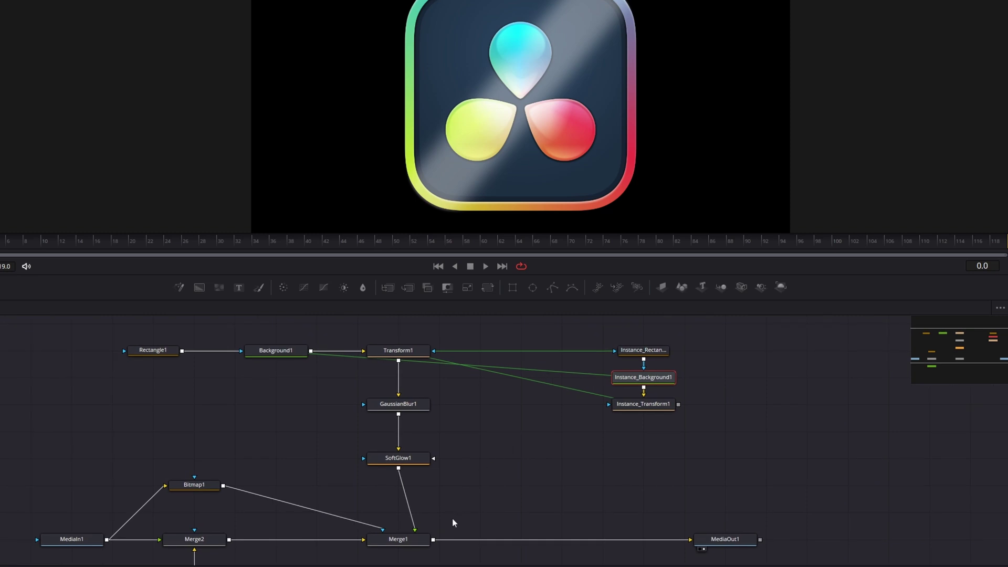
{"action": "scroll", "coordinate": [464, 482], "scroll_direction": "left", "scroll_amount": 1}
{"action": "left_click_drag", "start_coordinate": [158, 316], "coordinate": [675, 454]}
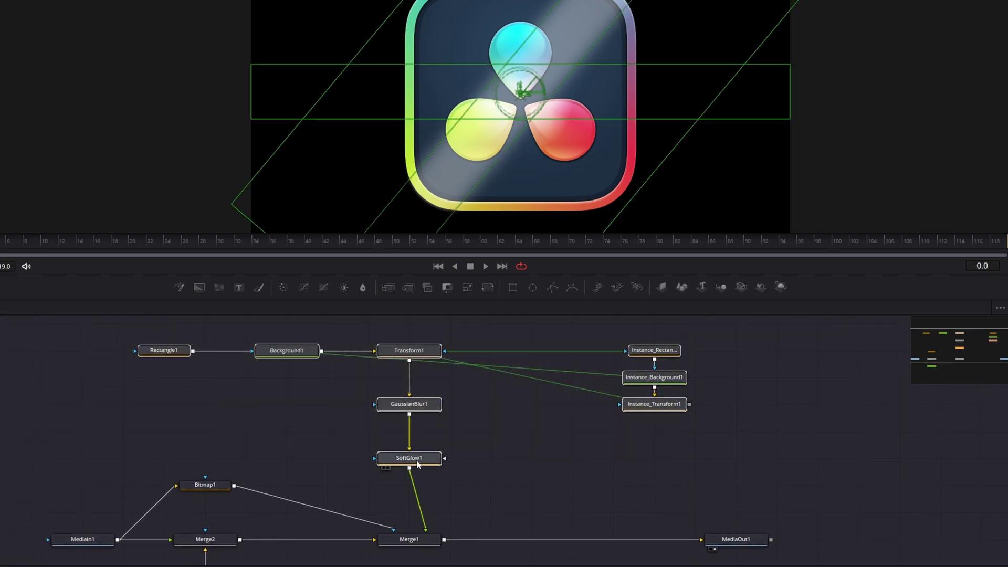
{"action": "left_click_drag", "start_coordinate": [419, 455], "coordinate": [420, 408]}
{"action": "left_click_drag", "start_coordinate": [479, 415], "coordinate": [462, 473]}
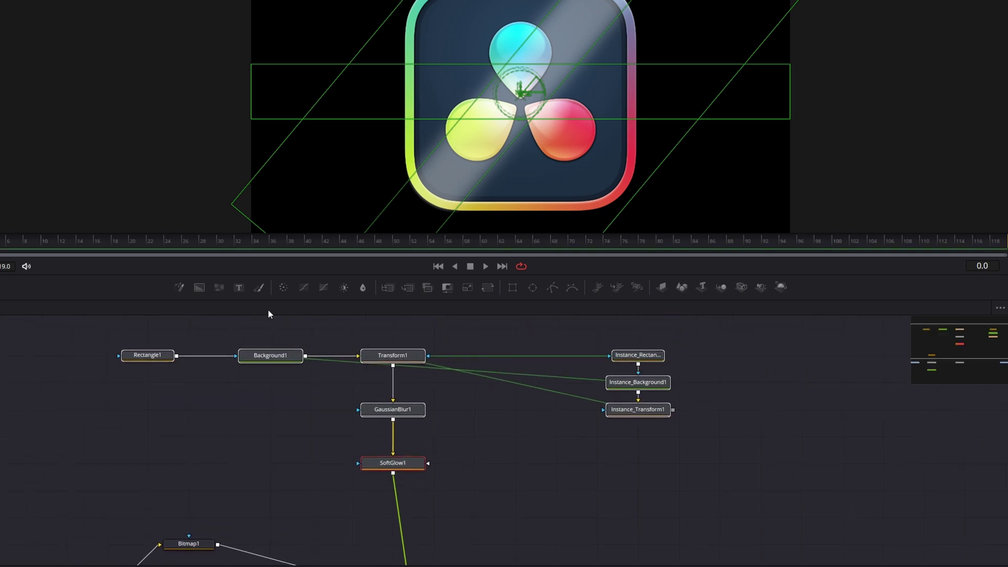
Step: Insert a Merge node between SoftGlow1 and Merge1 and connect Instance_Transform1's output to it as the foreground
{"action": "left_click", "coordinate": [491, 423]}
{"action": "left_click_drag", "start_coordinate": [410, 289], "coordinate": [400, 523]}
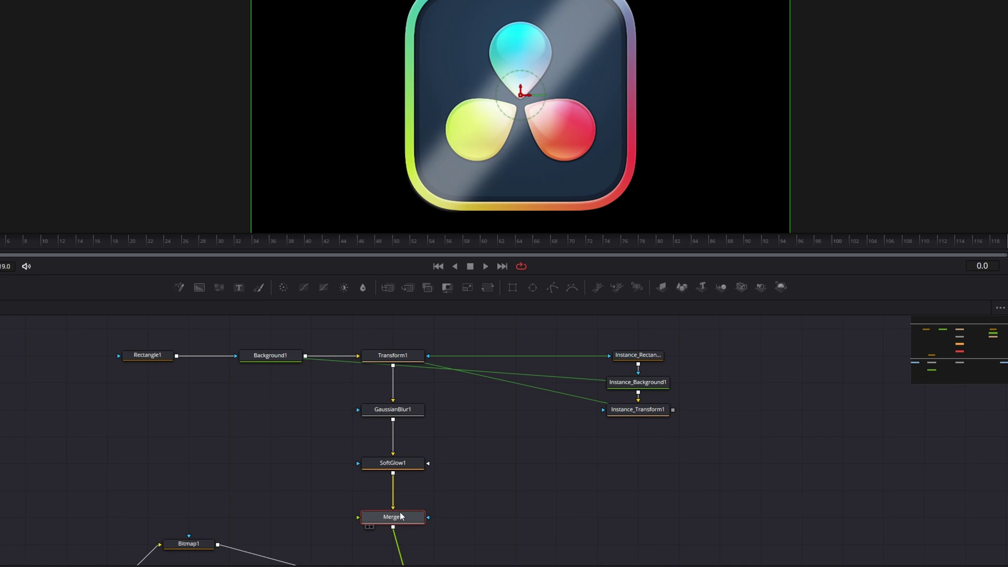
{"action": "left_click_drag", "start_coordinate": [116, 336], "coordinate": [414, 536]}
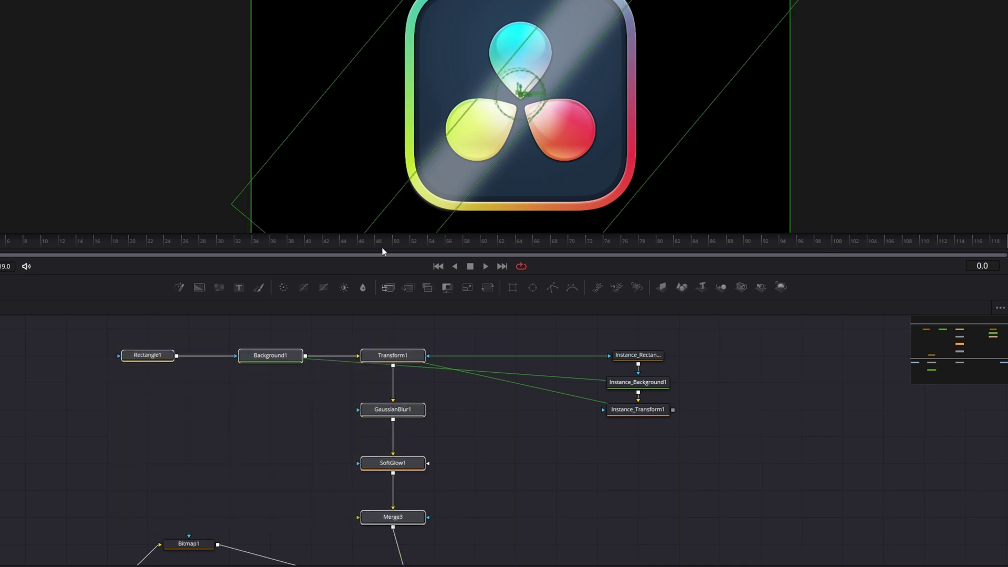
{"action": "left_click", "coordinate": [577, 461]}
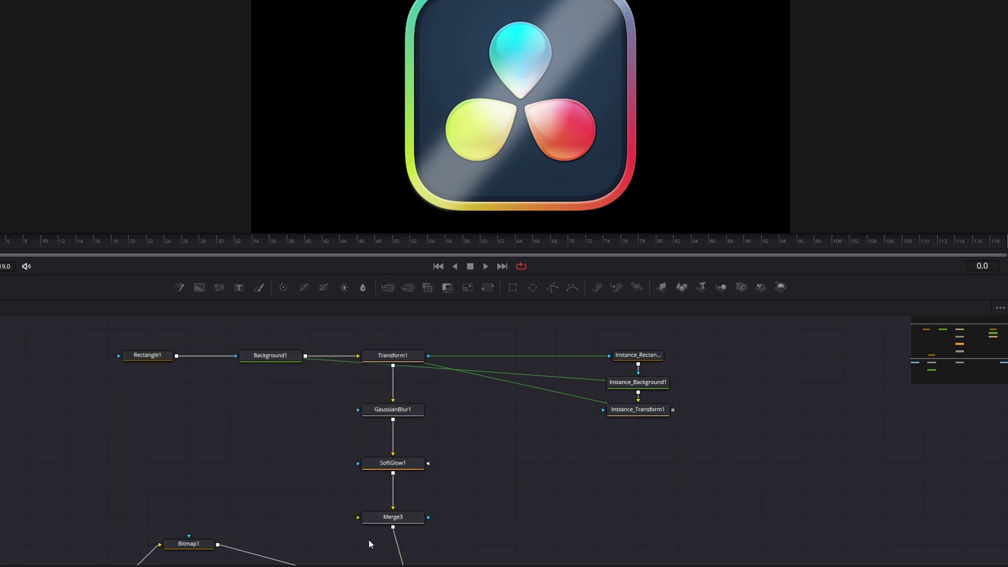
{"action": "left_click_drag", "start_coordinate": [468, 495], "coordinate": [428, 499]}
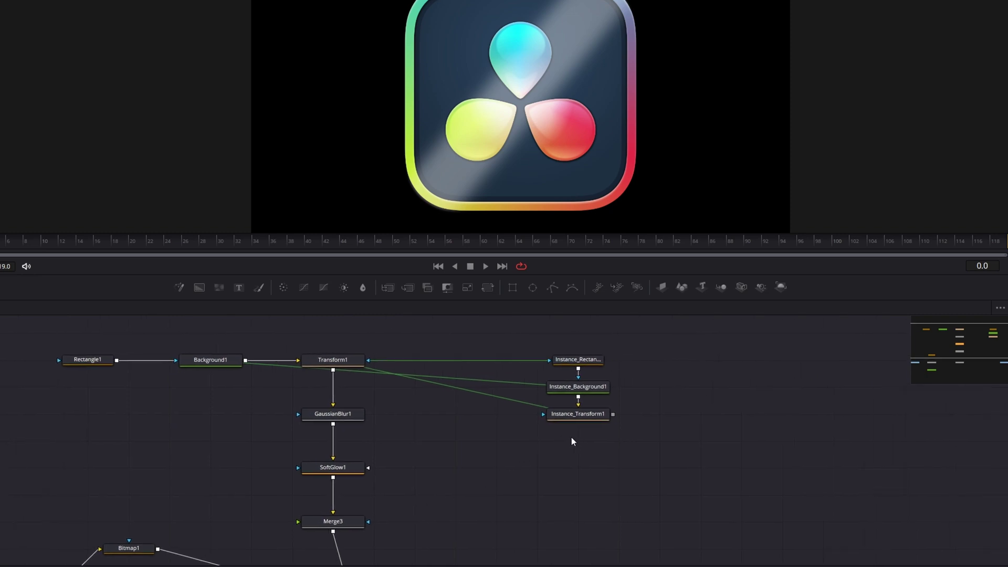
{"action": "left_click_drag", "start_coordinate": [613, 414], "coordinate": [351, 521]}
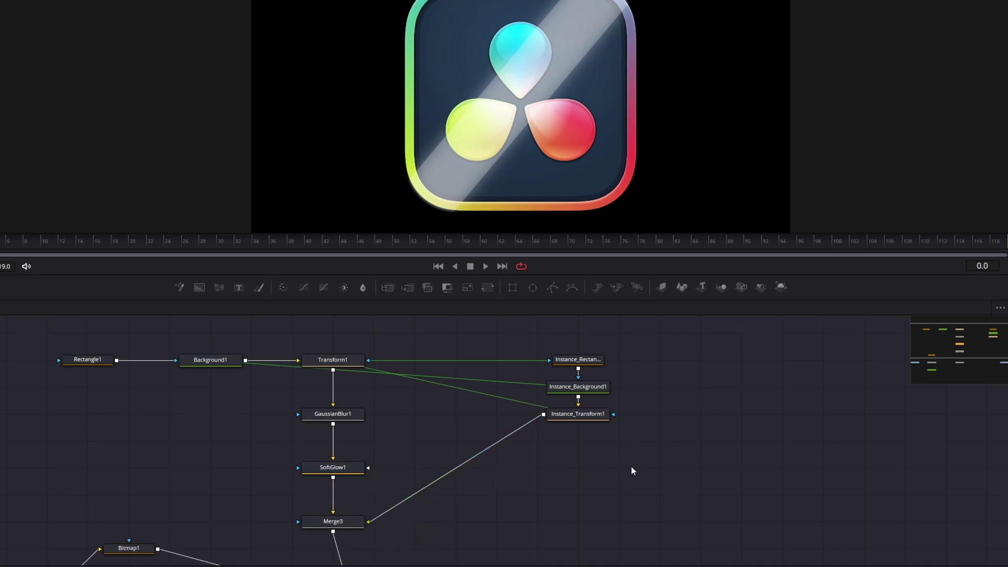
Step: Add a Gaussian Blur node on the connection between Instance_Transform1 and Merge3
{"action": "scroll", "coordinate": [371, 431], "scroll_direction": "down", "scroll_amount": 1}
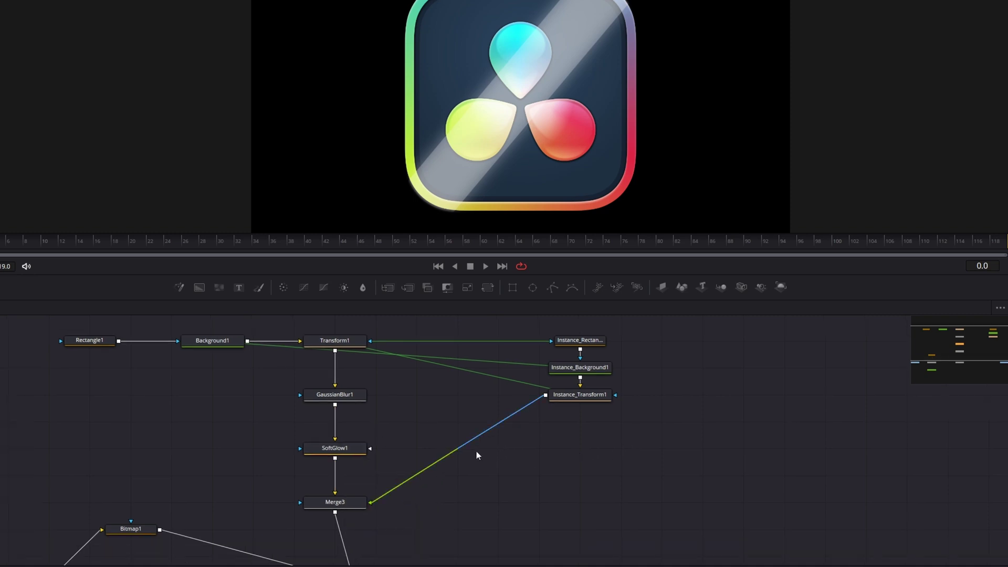
{"action": "key", "text": "shift+space"}
{"action": "type", "text": "gauss"}
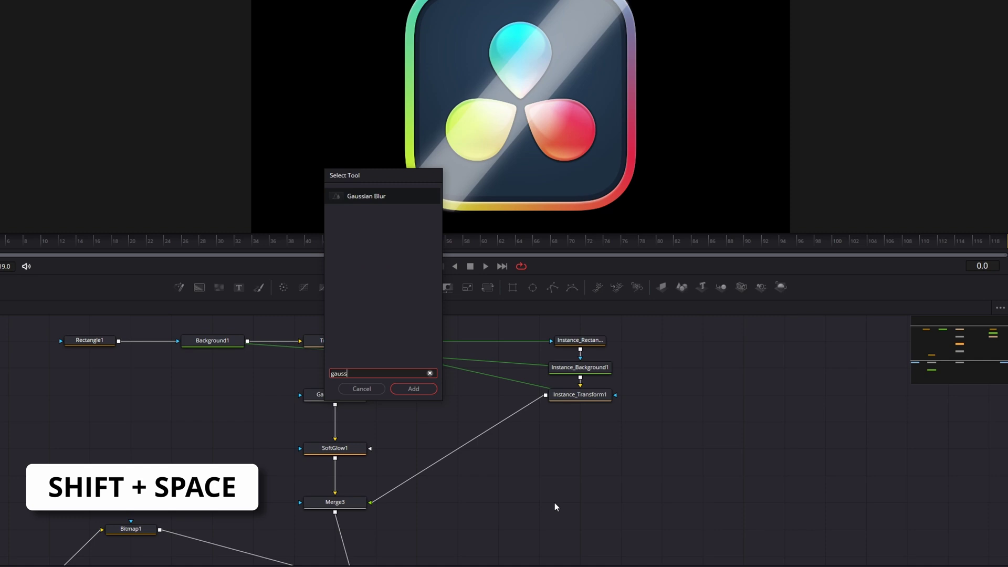
{"action": "key", "text": "Return"}
{"action": "left_click_drag", "start_coordinate": [542, 501], "coordinate": [578, 424]}
Step: Add a Soft Glow node between GaussianBlur2 and Merge3, placing it level with Merge3
{"action": "left_click", "coordinate": [559, 469]}
{"action": "key", "text": "shift+space"}
{"action": "type", "text": "soft"}
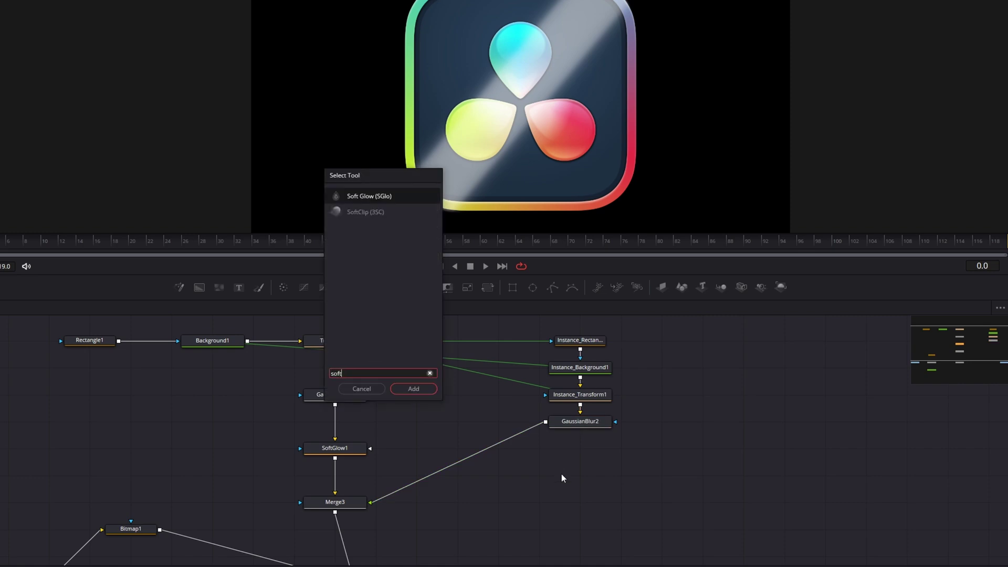
{"action": "key", "text": "Return"}
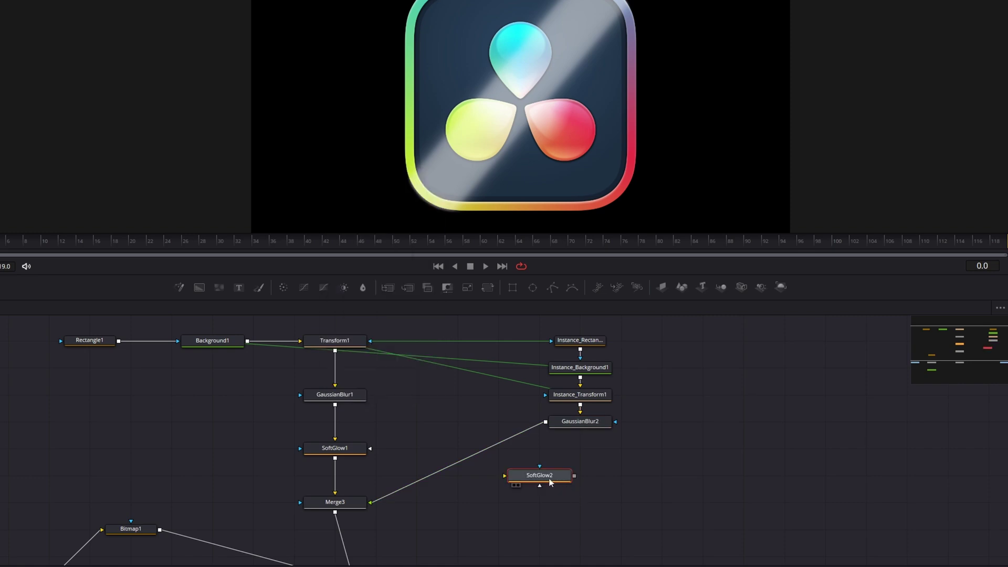
{"action": "left_click_drag", "start_coordinate": [532, 475], "coordinate": [590, 495]}
{"action": "left_click", "coordinate": [590, 495]}
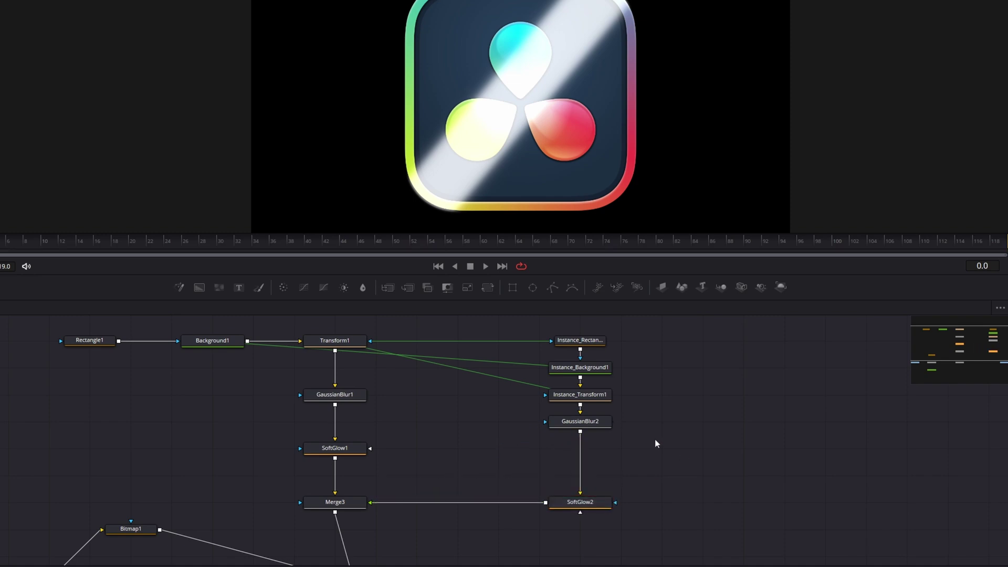
Step: Examine the instanced node chain and the original chain by selecting each group, ending on Instance_Rectangle1
{"action": "left_click_drag", "start_coordinate": [661, 416], "coordinate": [675, 443]}
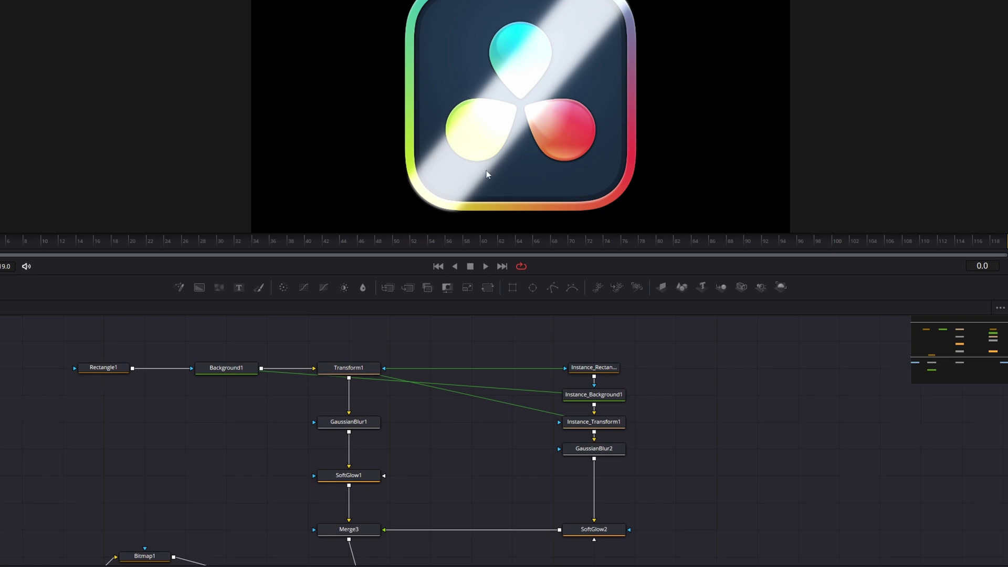
{"action": "left_click_drag", "start_coordinate": [544, 340], "coordinate": [663, 551]}
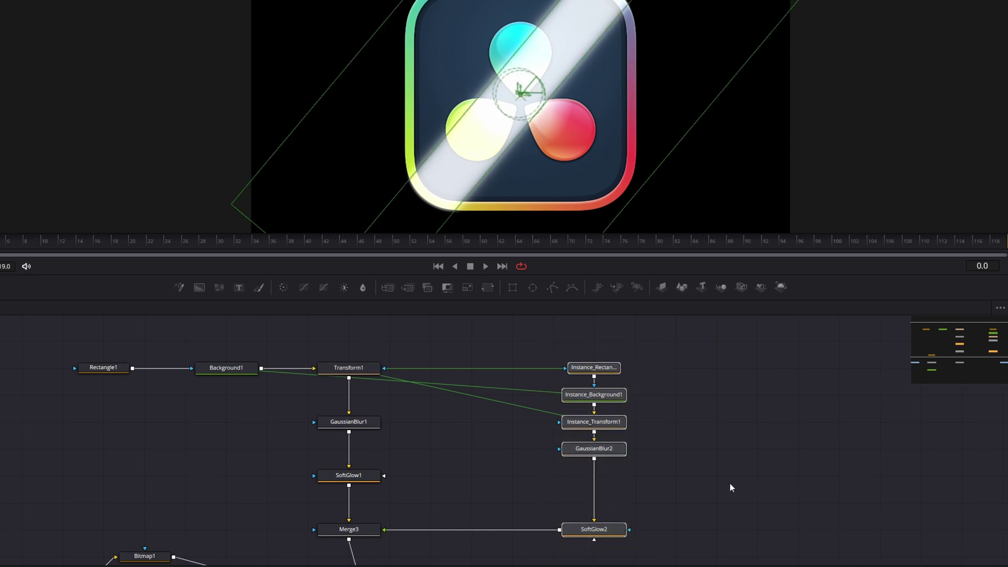
{"action": "left_click", "coordinate": [731, 483]}
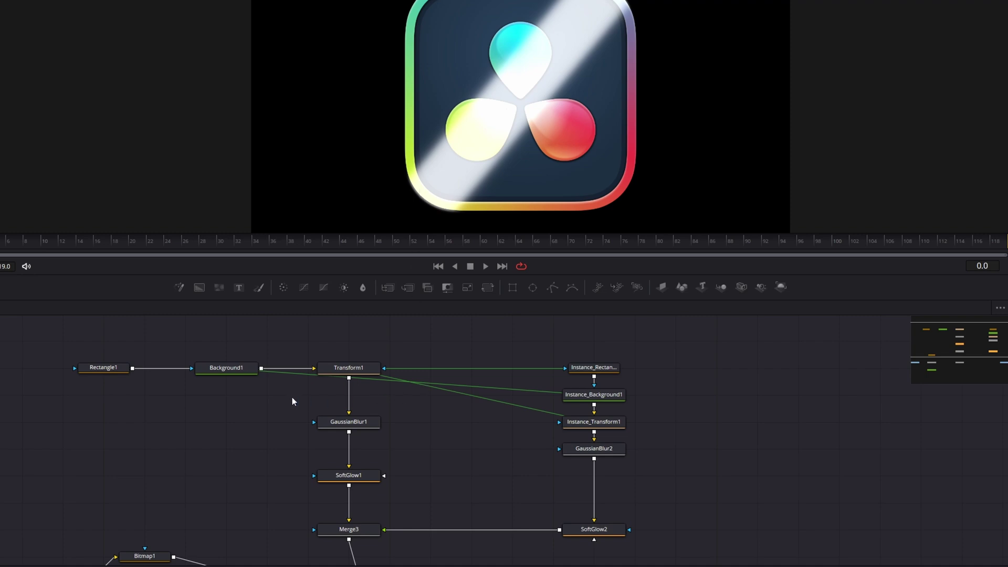
{"action": "left_click_drag", "start_coordinate": [43, 350], "coordinate": [384, 535]}
{"action": "left_click", "coordinate": [432, 462]}
{"action": "left_click_drag", "start_coordinate": [536, 488], "coordinate": [452, 425]}
{"action": "left_click", "coordinate": [455, 352]}
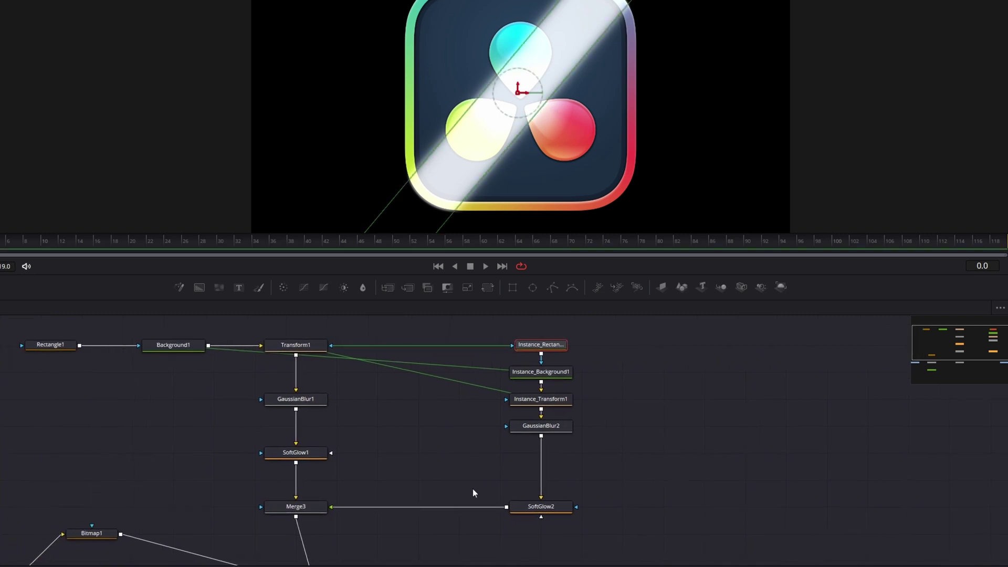
Step: Disconnect SoftGlow2 from Merge3 and reconnect it to compare the sweep with and without the instanced chain
{"action": "mouse_move", "coordinate": [344, 511]}
{"action": "left_mouse_down"}
{"action": "mouse_move", "coordinate": [367, 521]}
{"action": "mouse_move", "coordinate": [388, 506]}
{"action": "left_mouse_up"}
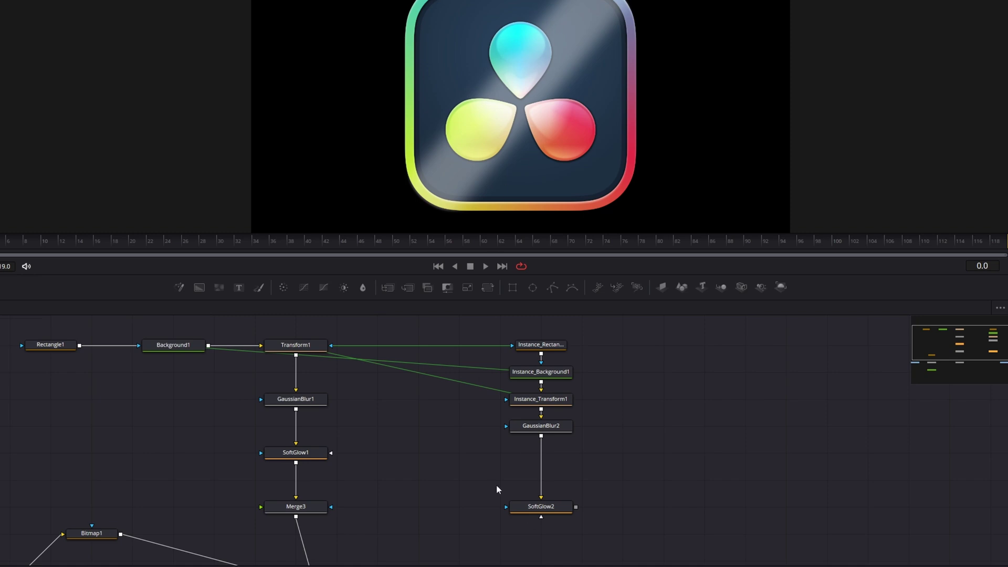
{"action": "left_click_drag", "start_coordinate": [575, 507], "coordinate": [309, 511]}
{"action": "left_click_drag", "start_coordinate": [574, 419], "coordinate": [492, 436]}
{"action": "left_click_drag", "start_coordinate": [409, 342], "coordinate": [494, 538]}
{"action": "left_click", "coordinate": [508, 418]}
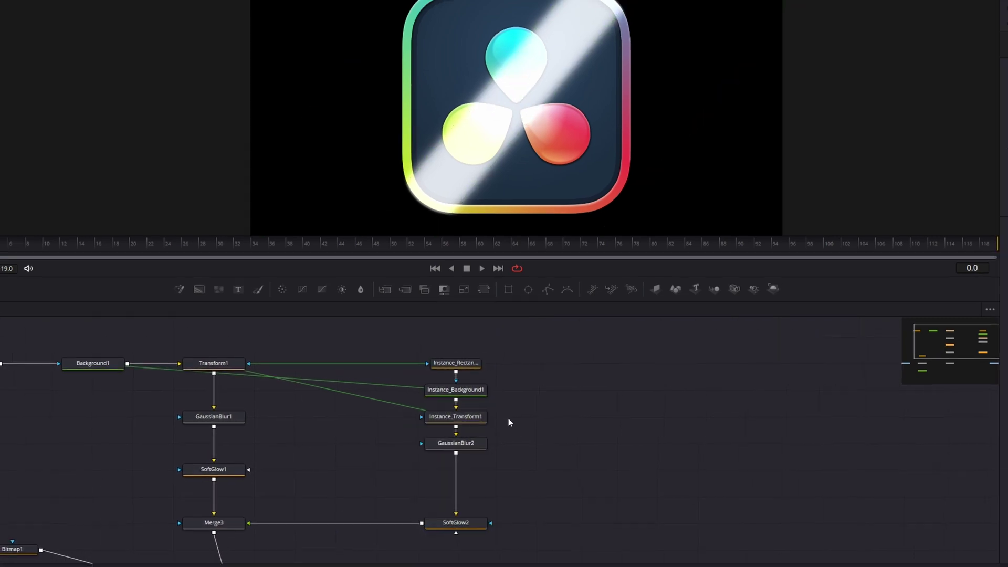
Step: Deinstance the Height control of Instance_Rectangle1 so it can be adjusted independently of Rectangle1
{"action": "left_click", "coordinate": [459, 362]}
{"action": "right_click", "coordinate": [890, 185]}
{"action": "left_click", "coordinate": [849, 447]}
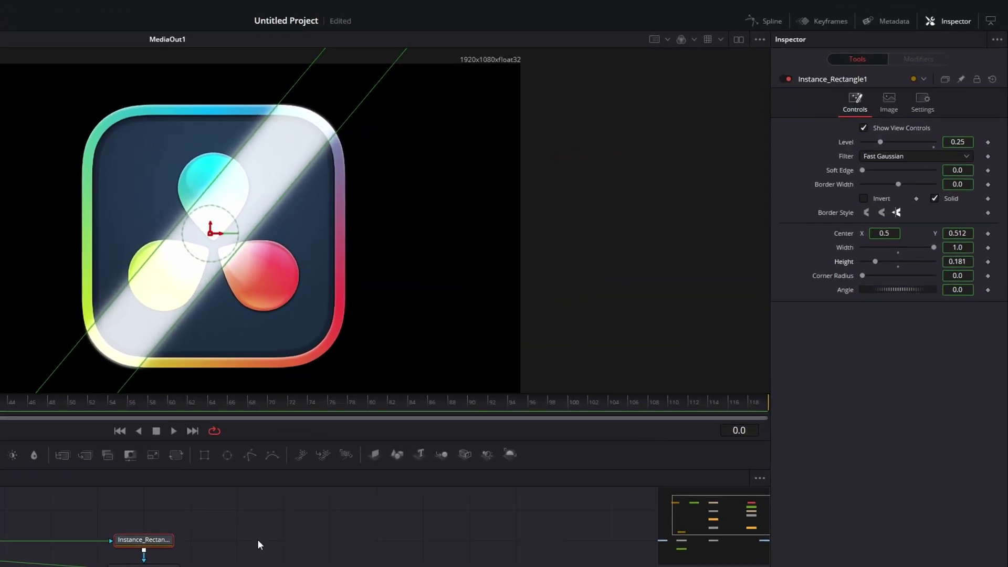
{"action": "right_click", "coordinate": [839, 261]}
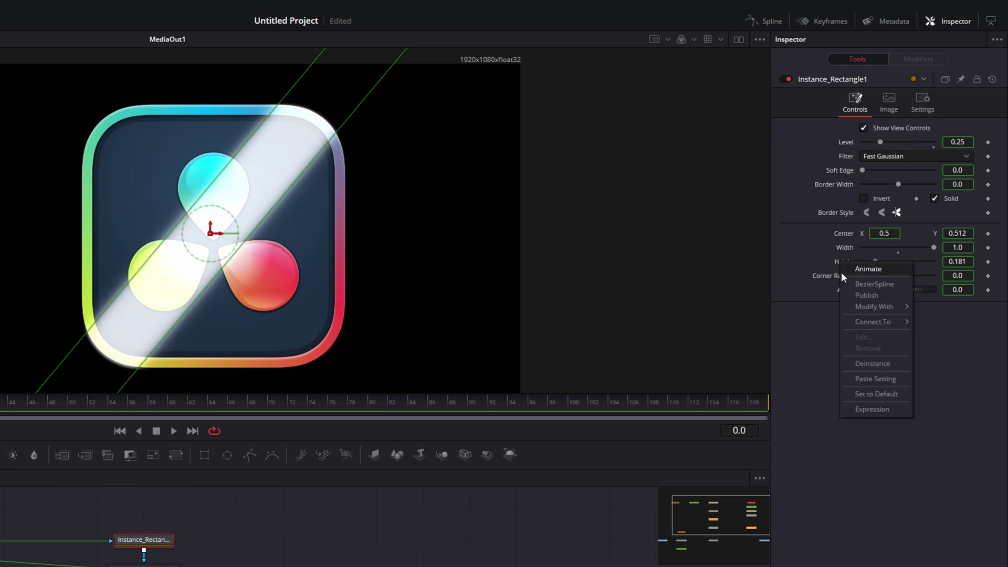
{"action": "left_click", "coordinate": [874, 364]}
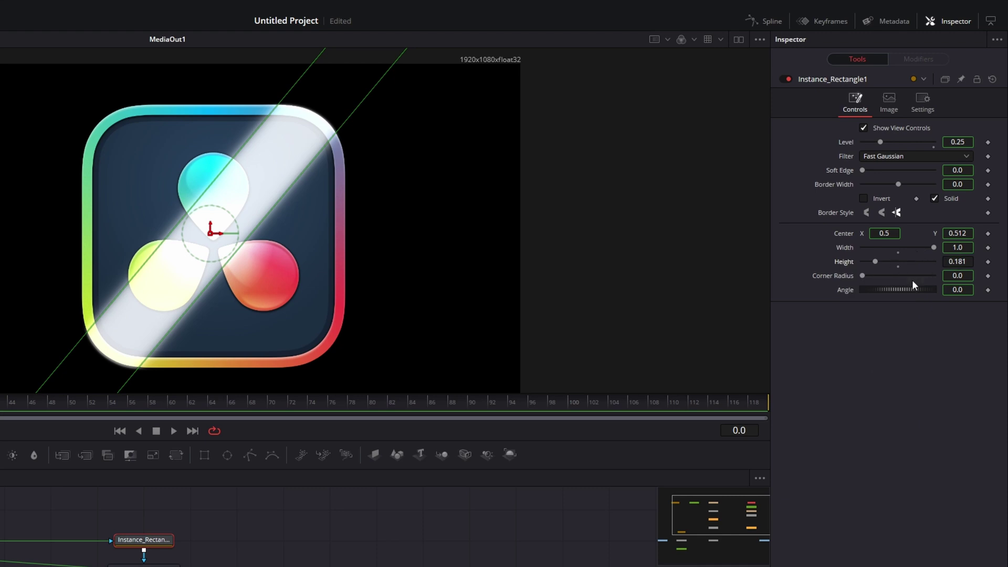
Step: Reduce the Height of Instance_Rectangle1 to 0.055 to narrow the second light streak
{"action": "left_click_drag", "start_coordinate": [63, 549], "coordinate": [246, 538]}
{"action": "left_click_drag", "start_coordinate": [411, 535], "coordinate": [304, 566]}
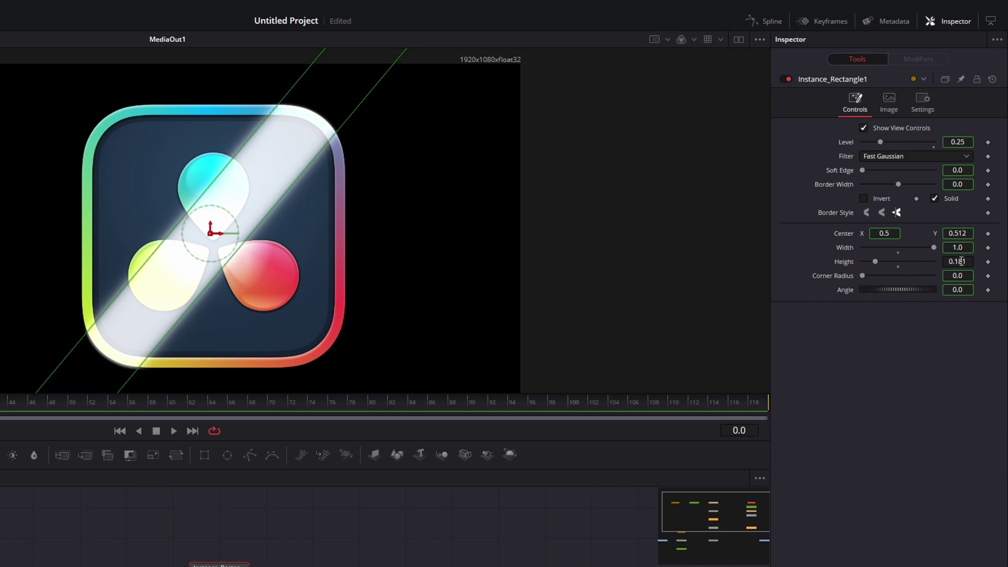
{"action": "left_click_drag", "start_coordinate": [960, 261], "coordinate": [901, 261]}
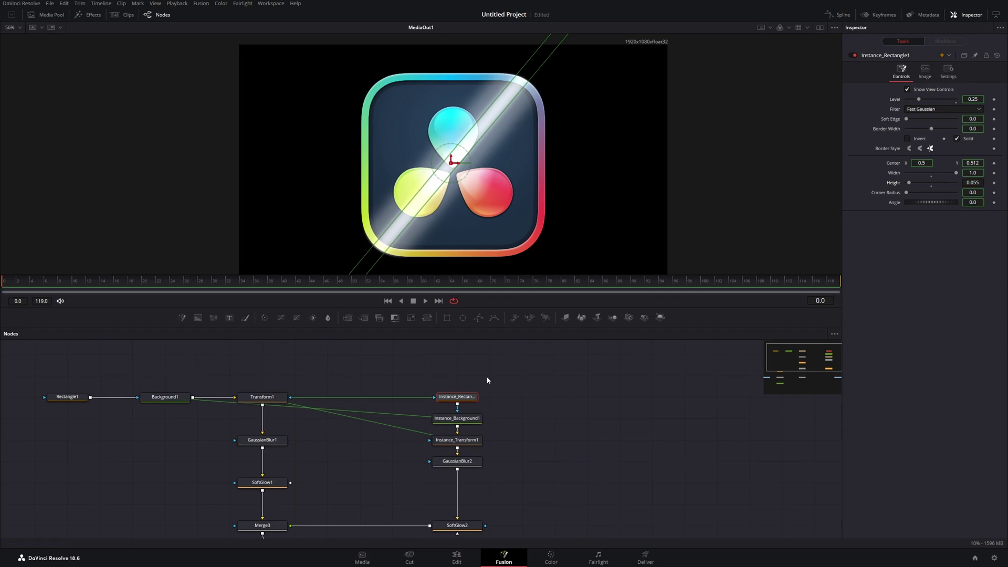
Step: Raise the Strength of GaussianBlur2 to 0.598 to soften the narrow streak
{"action": "left_click_drag", "start_coordinate": [603, 462], "coordinate": [641, 424]}
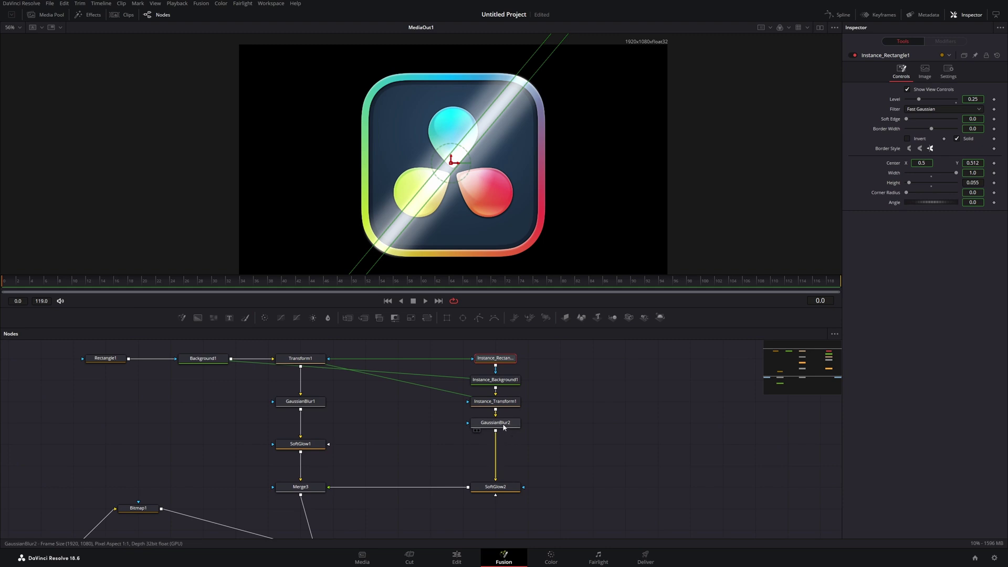
{"action": "left_click", "coordinate": [503, 426]}
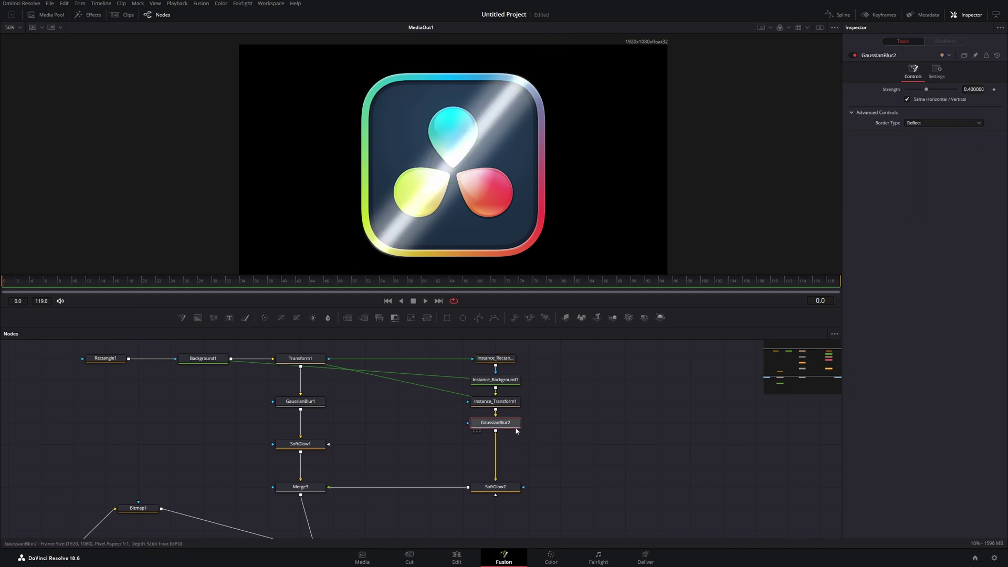
{"action": "left_click_drag", "start_coordinate": [926, 89], "coordinate": [937, 90]}
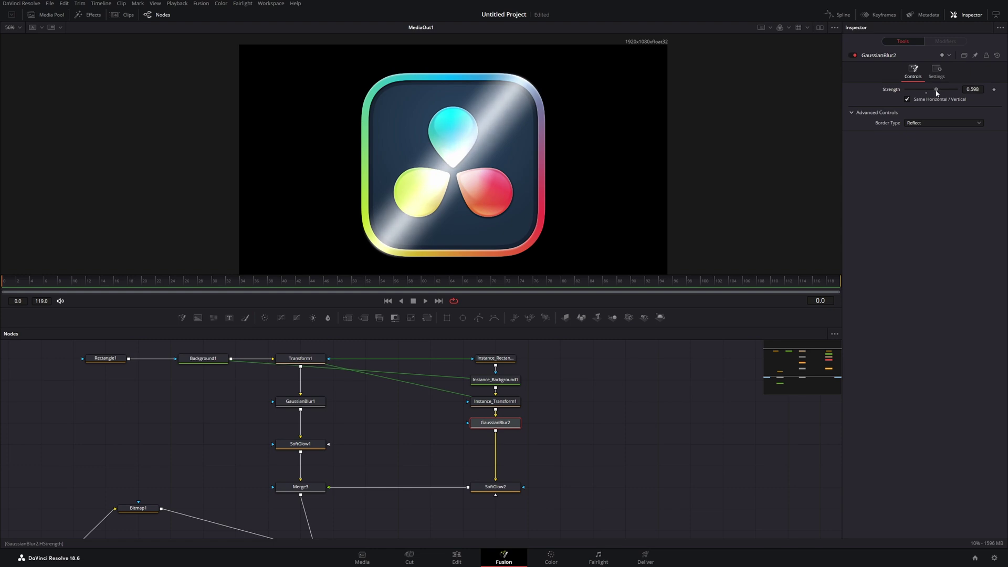
Step: Deinstance the Level control of Instance_Rectangle1
{"action": "left_click_drag", "start_coordinate": [532, 410], "coordinate": [523, 434]}
{"action": "left_click", "coordinate": [496, 385]}
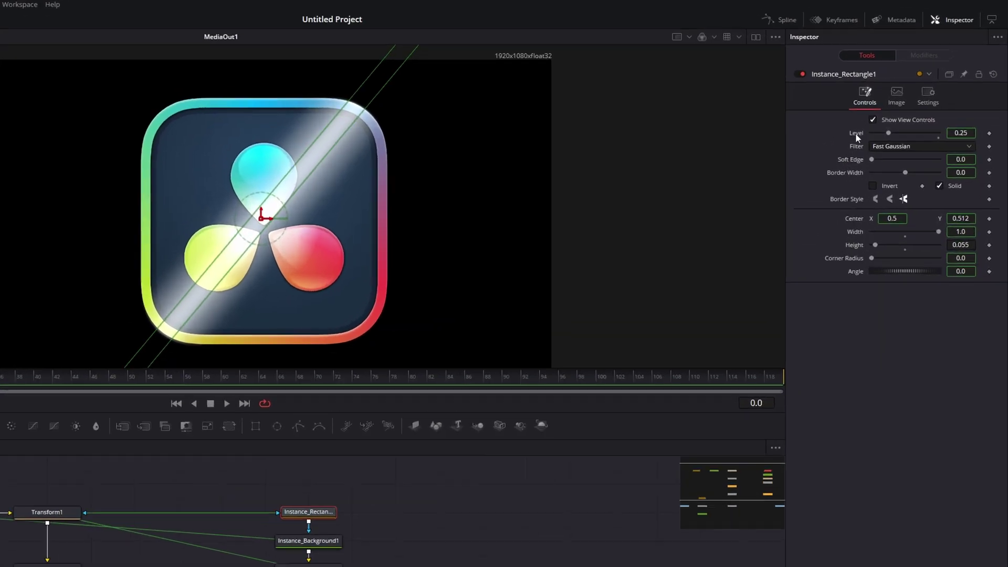
{"action": "right_click", "coordinate": [846, 140]}
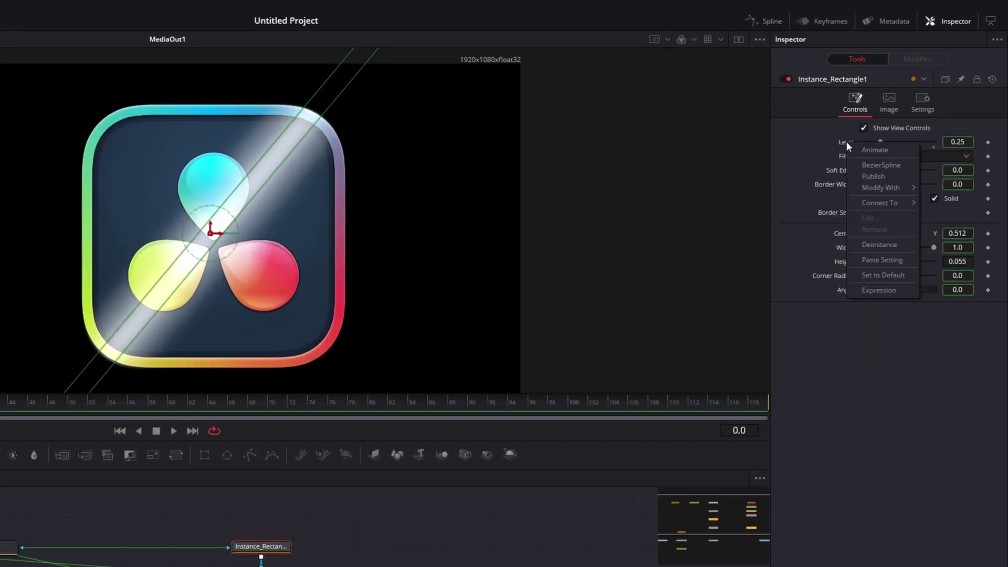
{"action": "left_click", "coordinate": [877, 243]}
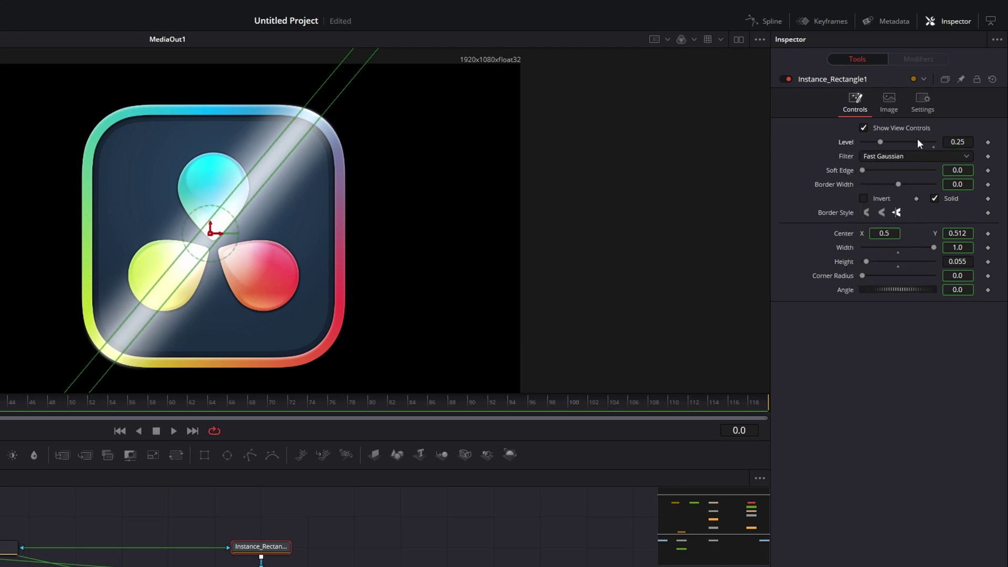
Step: Try a near-zero Level on Instance_Rectangle1, finishing with the Level set to 0.22
{"action": "mouse_move", "coordinate": [880, 143]}
{"action": "left_mouse_down"}
{"action": "mouse_move", "coordinate": [927, 138]}
{"action": "mouse_move", "coordinate": [864, 141]}
{"action": "left_mouse_up"}
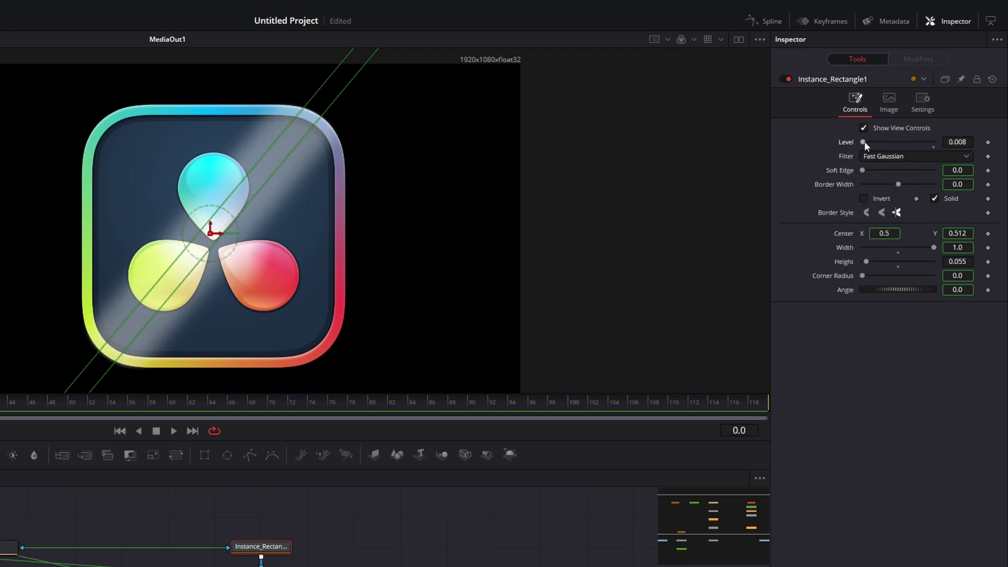
{"action": "left_click_drag", "start_coordinate": [138, 255], "coordinate": [150, 245]}
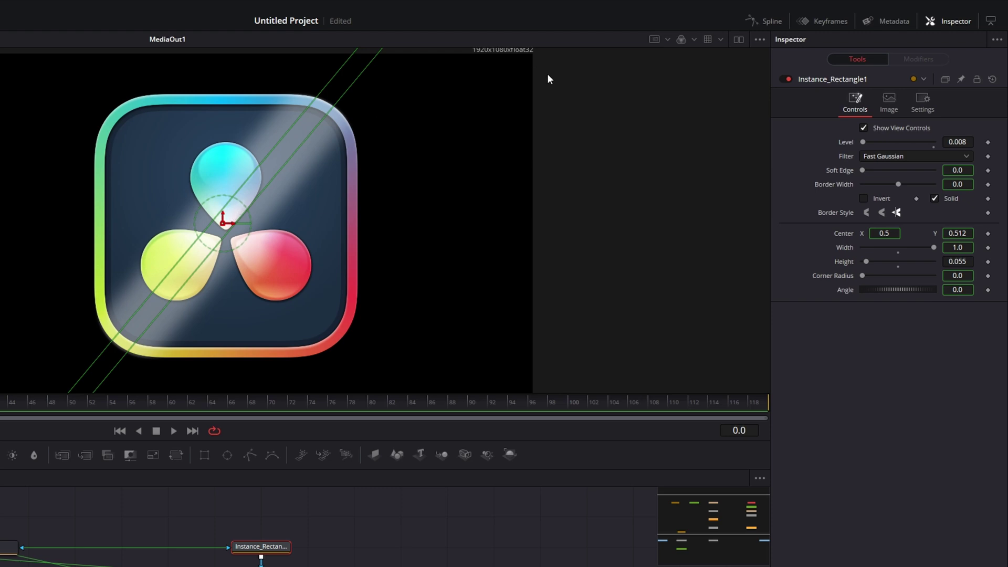
{"action": "mouse_move", "coordinate": [865, 142]}
{"action": "left_mouse_down"}
{"action": "mouse_move", "coordinate": [899, 141]}
{"action": "mouse_move", "coordinate": [880, 140]}
{"action": "left_mouse_up"}
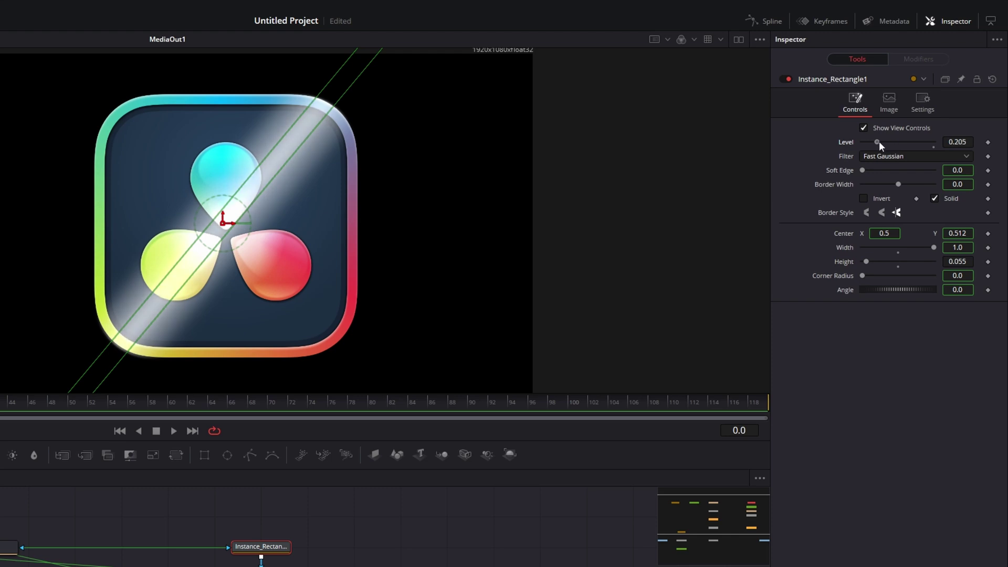
{"action": "left_click_drag", "start_coordinate": [879, 141], "coordinate": [879, 141]}
Step: Try sliding the light streak across the logo by varying Rectangle1's vertical Center, finishing at Y 0.537
{"action": "left_click_drag", "start_coordinate": [466, 566], "coordinate": [508, 551]}
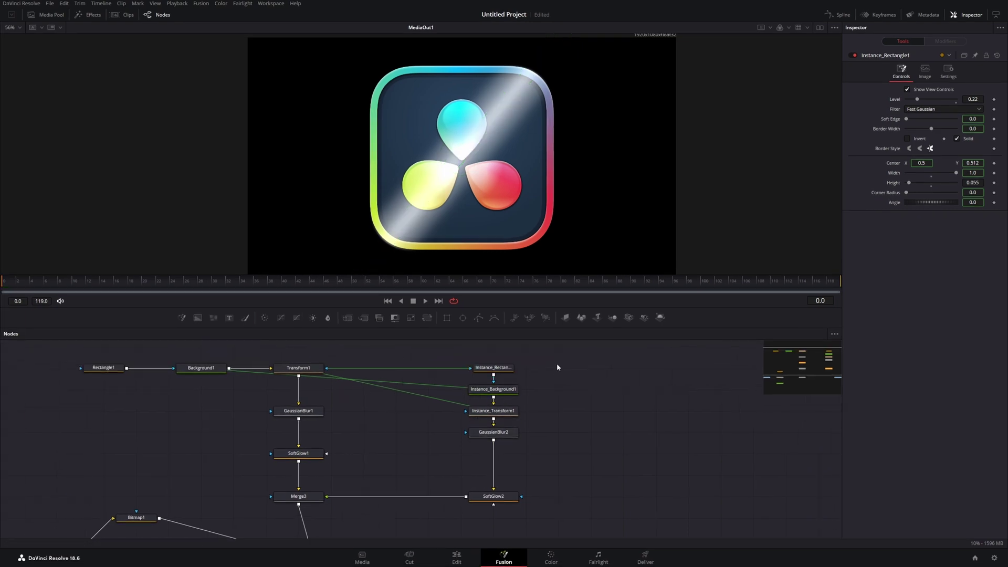
{"action": "left_click_drag", "start_coordinate": [559, 362], "coordinate": [467, 423]}
{"action": "left_click", "coordinate": [122, 368]}
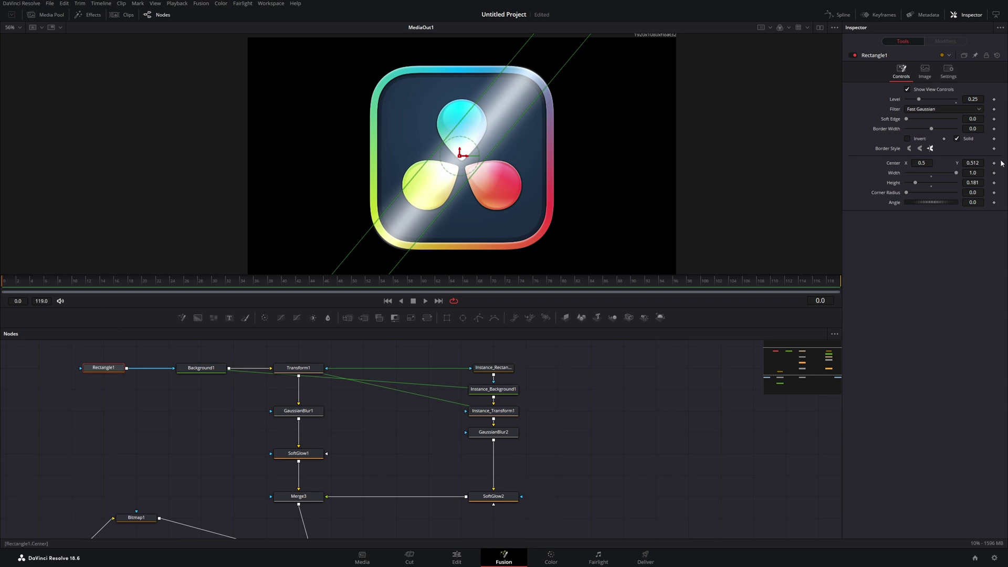
{"action": "left_click_drag", "start_coordinate": [969, 162], "coordinate": [636, 169]}
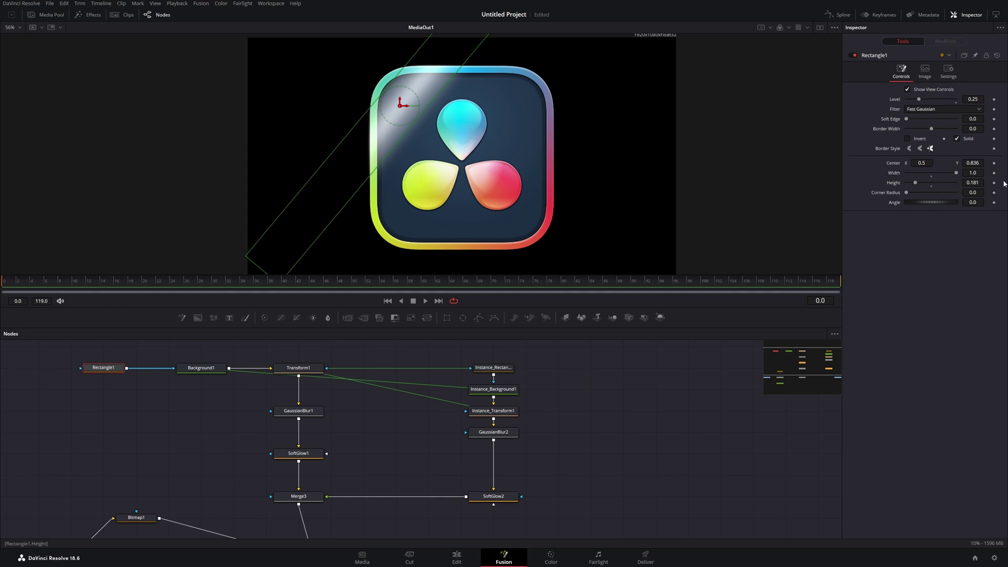
{"action": "mouse_move", "coordinate": [974, 163]}
{"action": "left_mouse_down"}
{"action": "mouse_move", "coordinate": [620, 185]}
{"action": "mouse_move", "coordinate": [1002, 177]}
{"action": "mouse_move", "coordinate": [846, 181]}
{"action": "mouse_move", "coordinate": [857, 181]}
{"action": "left_mouse_up"}
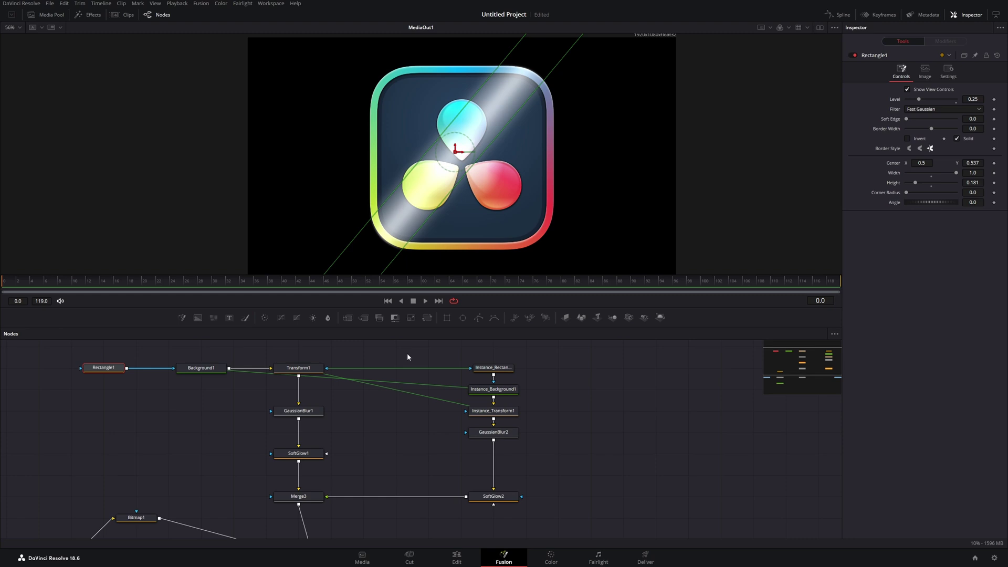
Step: Try tinting the light streak by changing Background1's colour to green and turquoise (#39ffde)
{"action": "left_click", "coordinate": [193, 369]}
{"action": "left_click", "coordinate": [931, 136]}
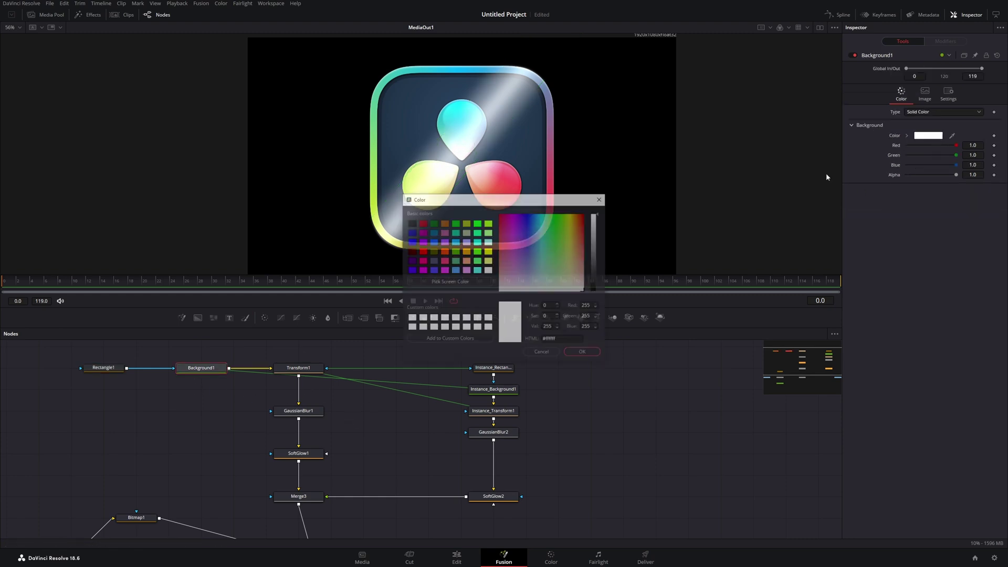
{"action": "left_click_drag", "start_coordinate": [541, 234], "coordinate": [550, 231]}
{"action": "left_click_drag", "start_coordinate": [512, 199], "coordinate": [807, 337]}
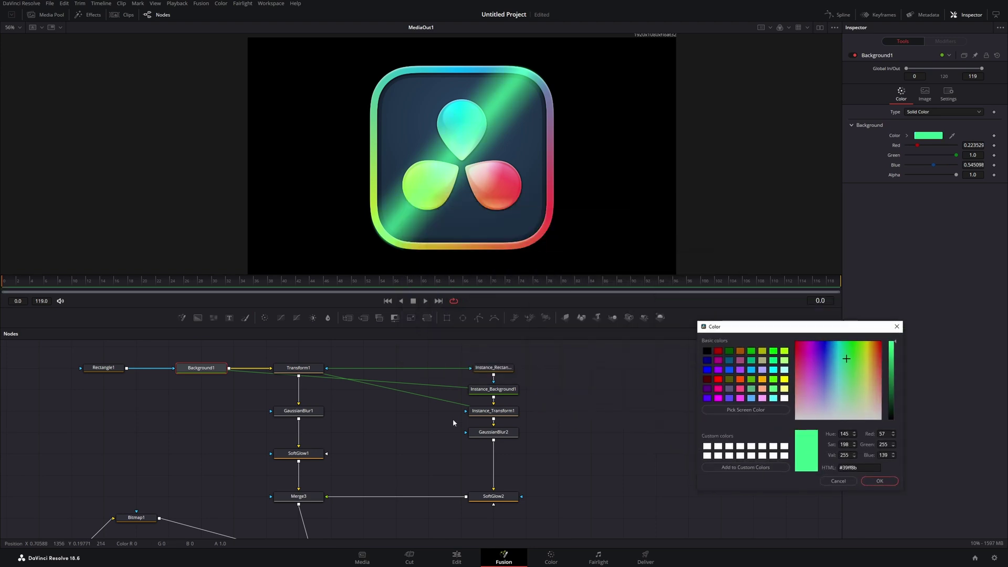
{"action": "left_click_drag", "start_coordinate": [813, 376], "coordinate": [849, 379]}
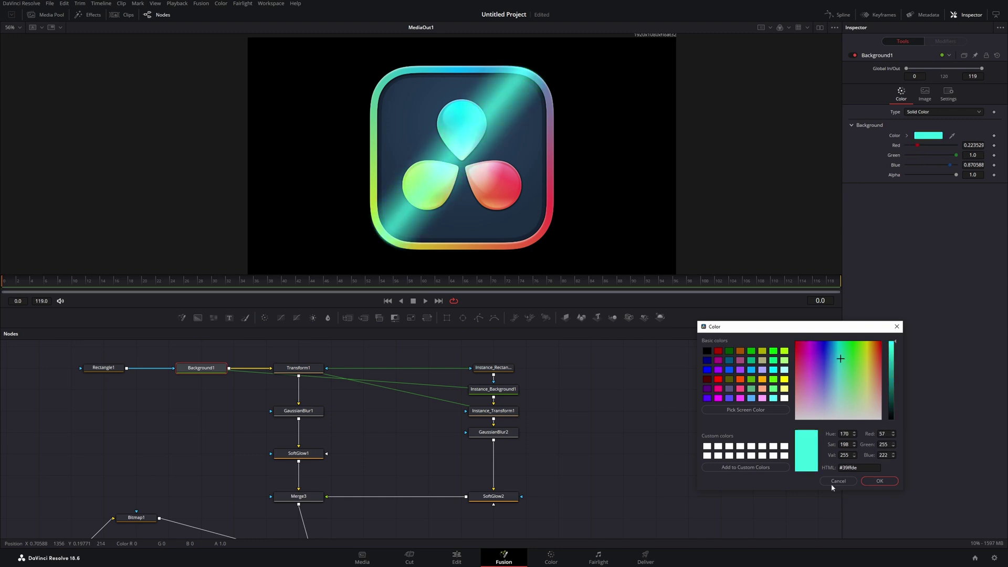
{"action": "left_click", "coordinate": [879, 480]}
Step: Animate Rectangle1's Center with keyframes, setting Y to 1.131 at frame 15 and -0.126 at frame 30
{"action": "left_click_drag", "start_coordinate": [603, 430], "coordinate": [567, 417]}
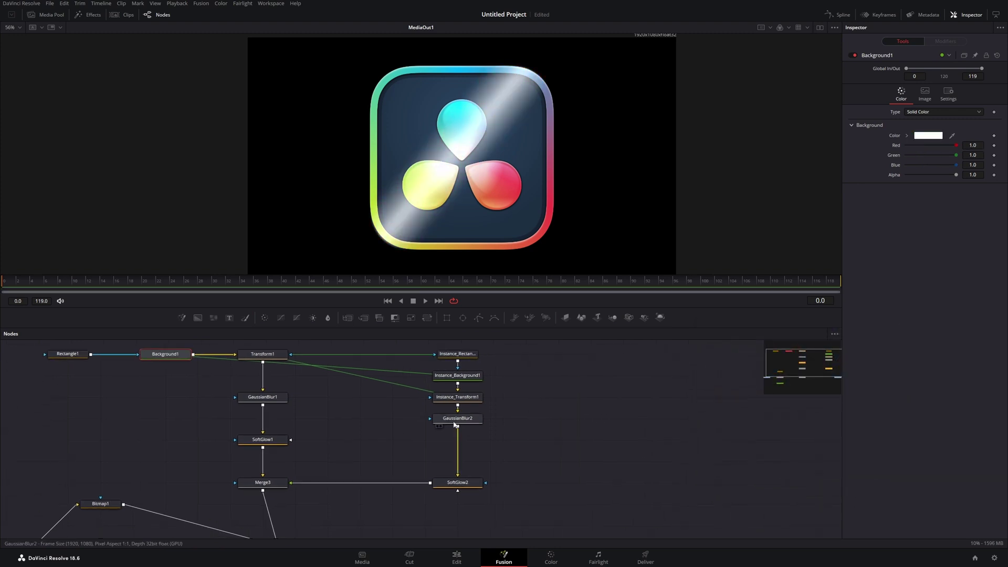
{"action": "scroll", "coordinate": [486, 450], "scroll_direction": "down", "scroll_amount": 3}
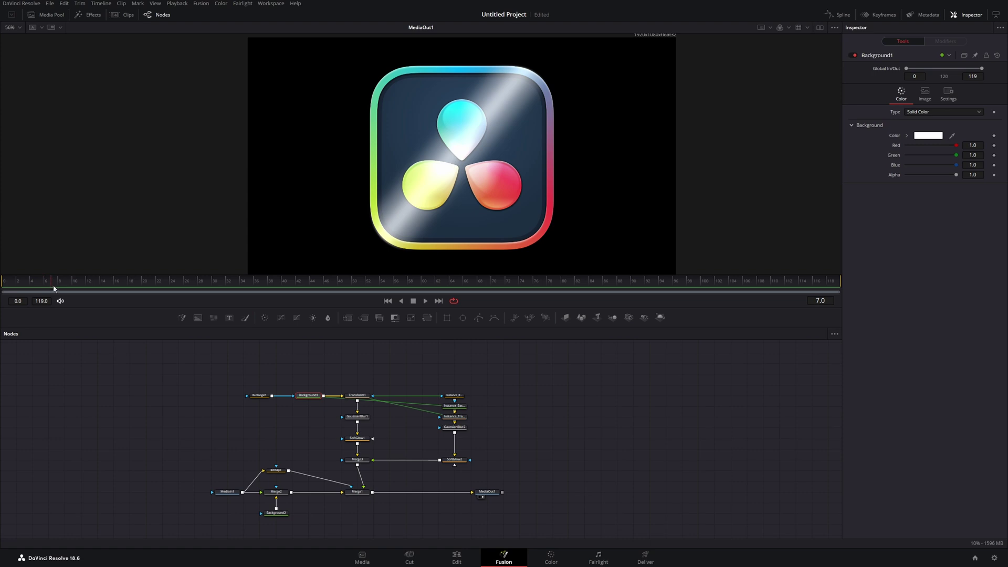
{"action": "mouse_move", "coordinate": [82, 286]}
{"action": "left_mouse_down"}
{"action": "mouse_move", "coordinate": [73, 286]}
{"action": "mouse_move", "coordinate": [94, 285]}
{"action": "mouse_move", "coordinate": [74, 285]}
{"action": "left_mouse_up"}
{"action": "left_click", "coordinate": [260, 396]}
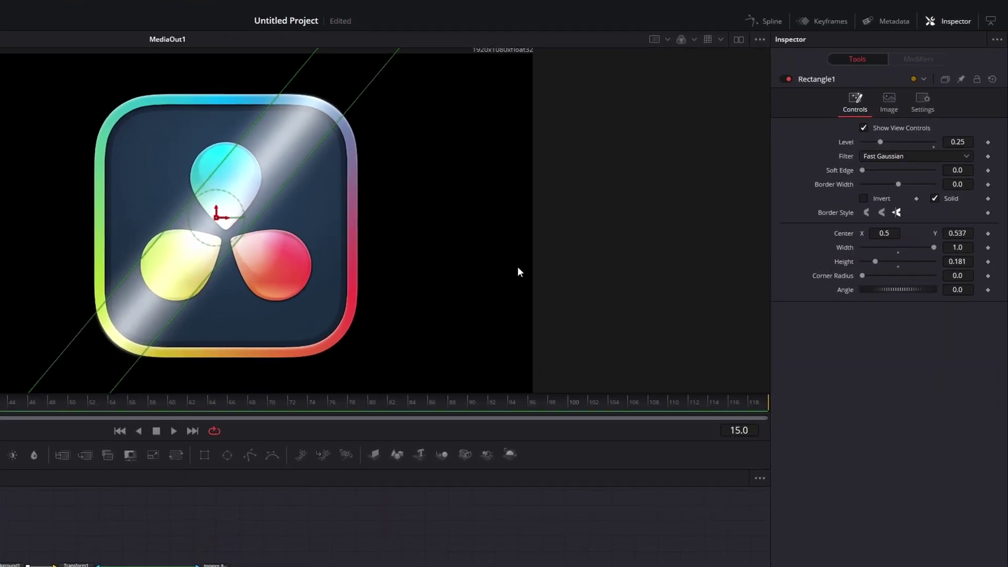
{"action": "left_click_drag", "start_coordinate": [955, 233], "coordinate": [997, 233]}
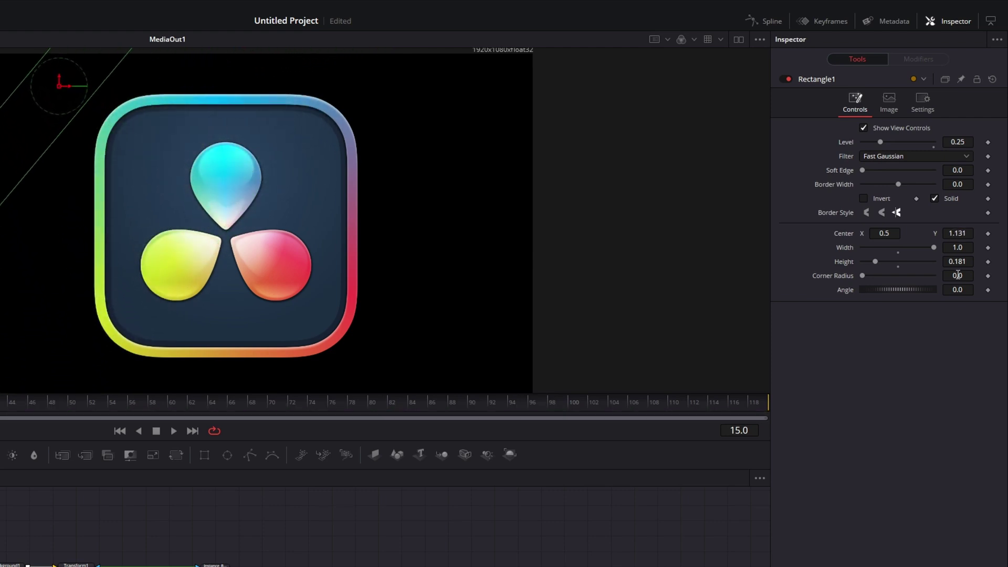
{"action": "left_click", "coordinate": [987, 233]}
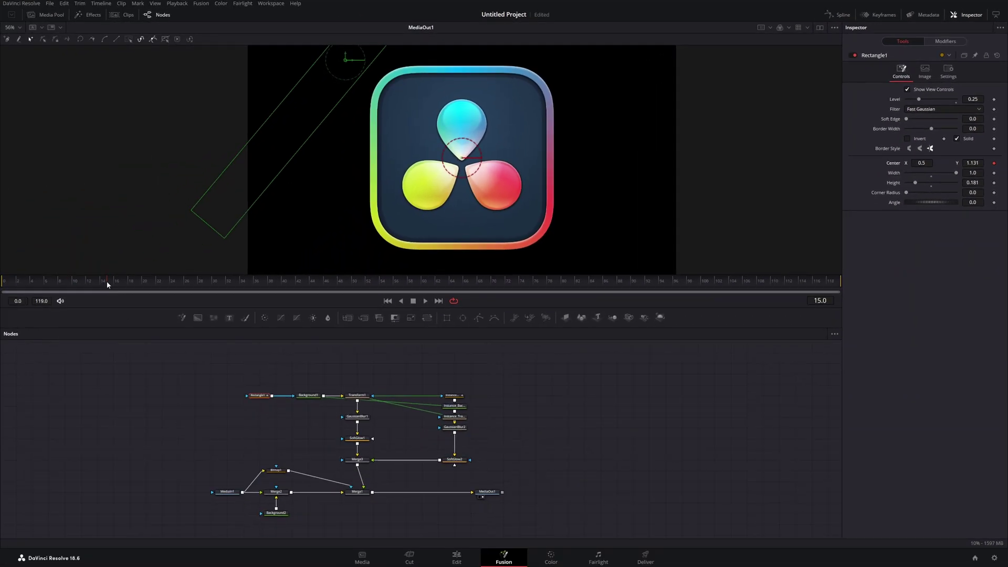
{"action": "left_click_drag", "start_coordinate": [174, 284], "coordinate": [195, 284]}
{"action": "left_click_drag", "start_coordinate": [977, 162], "coordinate": [481, 144]}
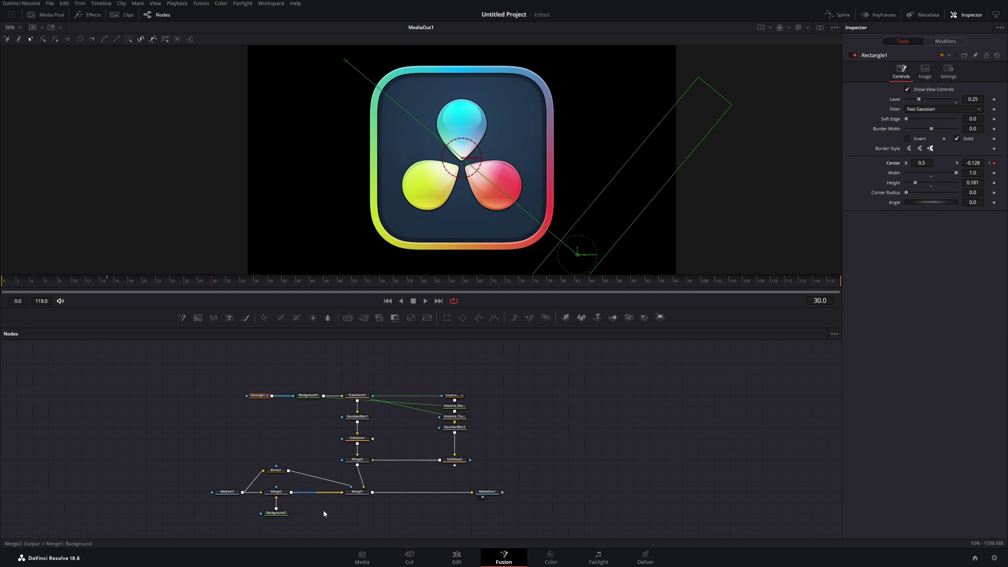
Step: Play the composition from the start and again from an early frame to check the light sweep's timing
{"action": "left_click_drag", "start_coordinate": [69, 284], "coordinate": [2, 283]}
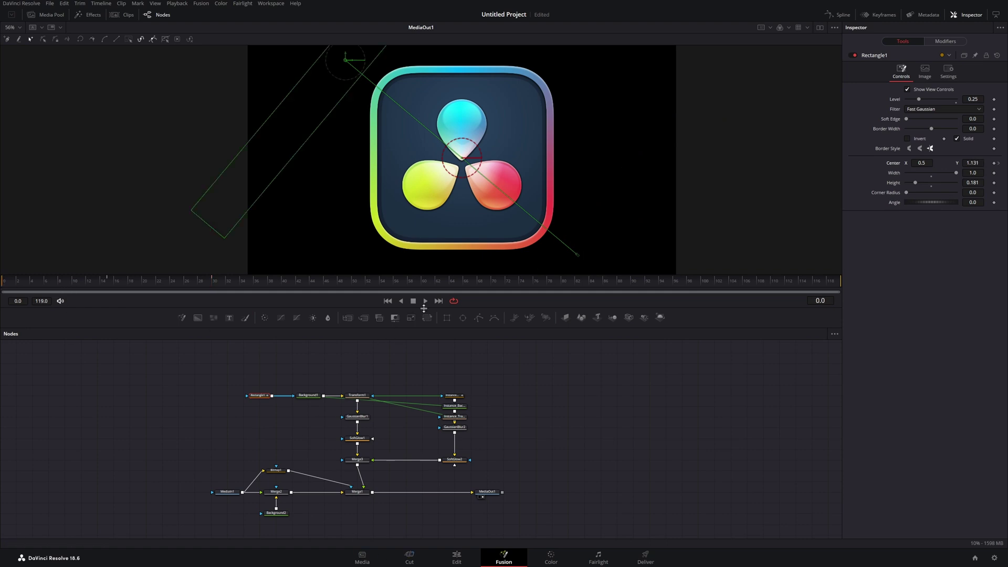
{"action": "left_click", "coordinate": [425, 300]}
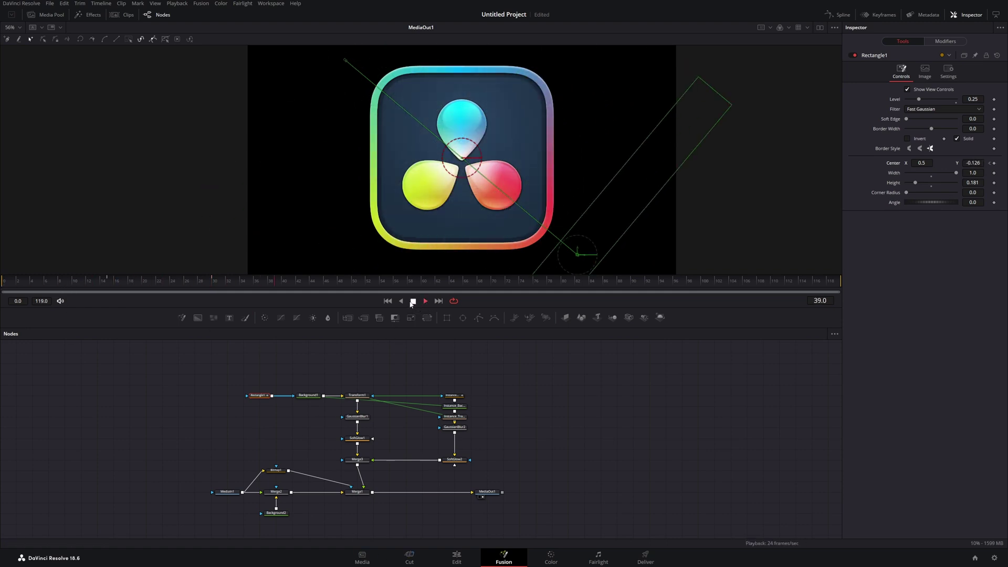
{"action": "left_click", "coordinate": [412, 302]}
{"action": "left_click", "coordinate": [38, 280]}
{"action": "left_click", "coordinate": [427, 301]}
{"action": "left_click_drag", "start_coordinate": [157, 285], "coordinate": [80, 286]}
Step: Stretch Rectangle1's Displacement keyframes in the Spline editor so the sweep starts at frame 15 and ends at about frame 40
{"action": "left_click", "coordinate": [839, 14]}
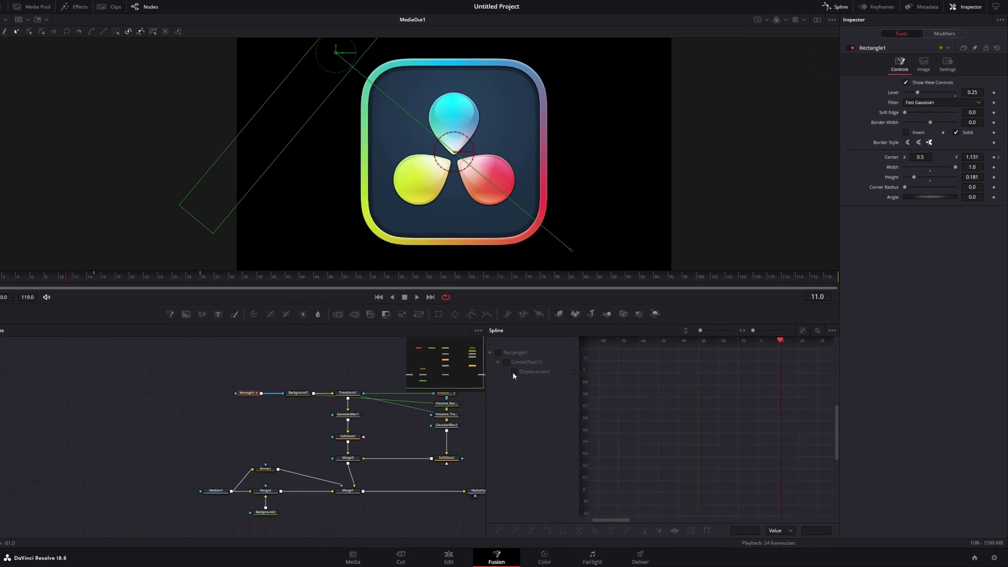
{"action": "left_click", "coordinate": [520, 375]}
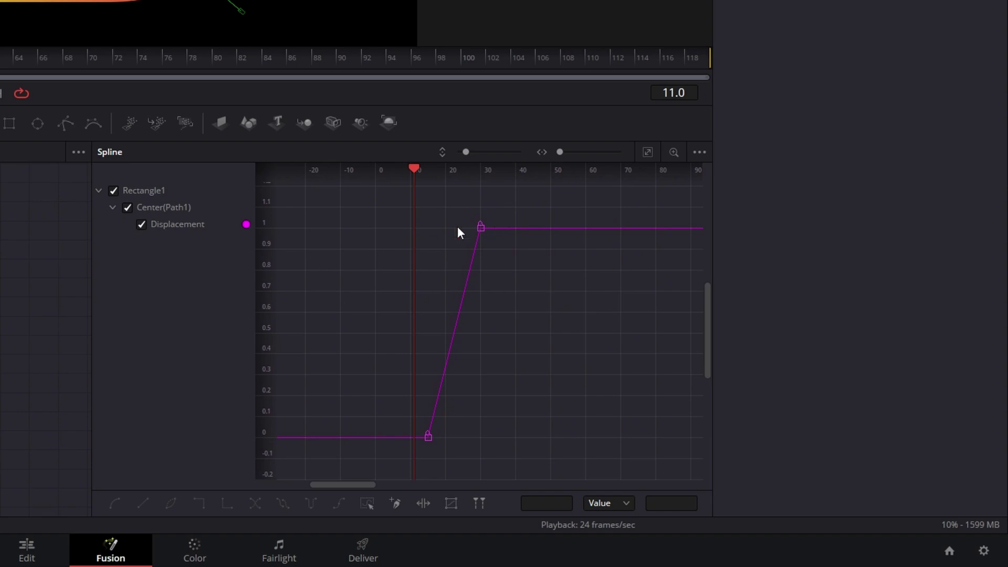
{"action": "left_click_drag", "start_coordinate": [365, 196], "coordinate": [518, 461]}
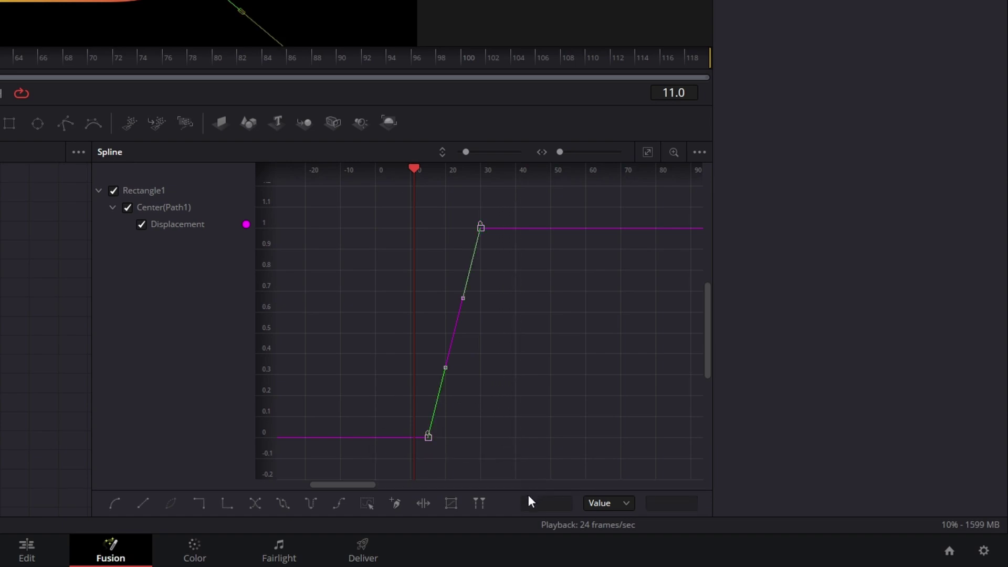
{"action": "left_click", "coordinate": [423, 504]}
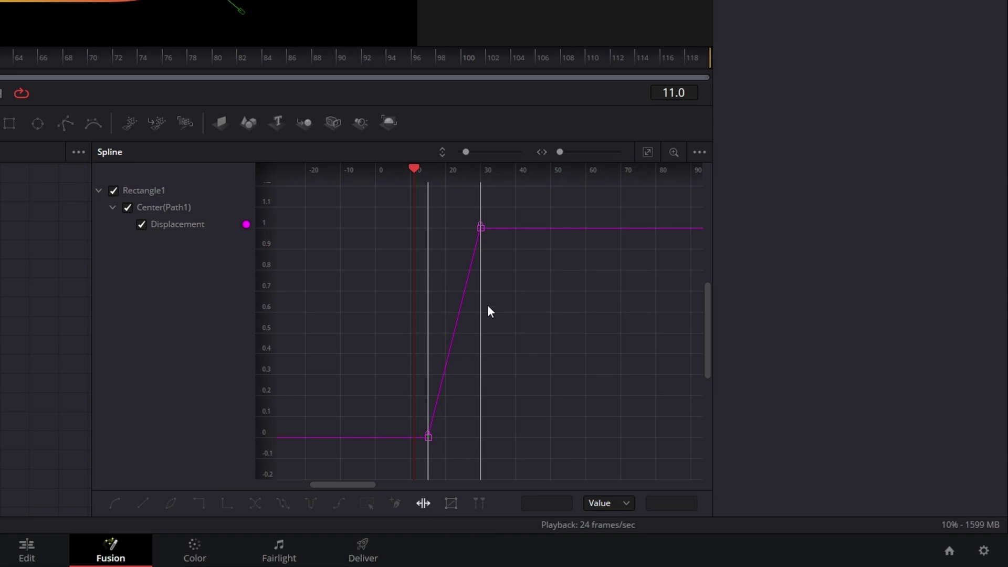
{"action": "left_click_drag", "start_coordinate": [483, 308], "coordinate": [512, 305]}
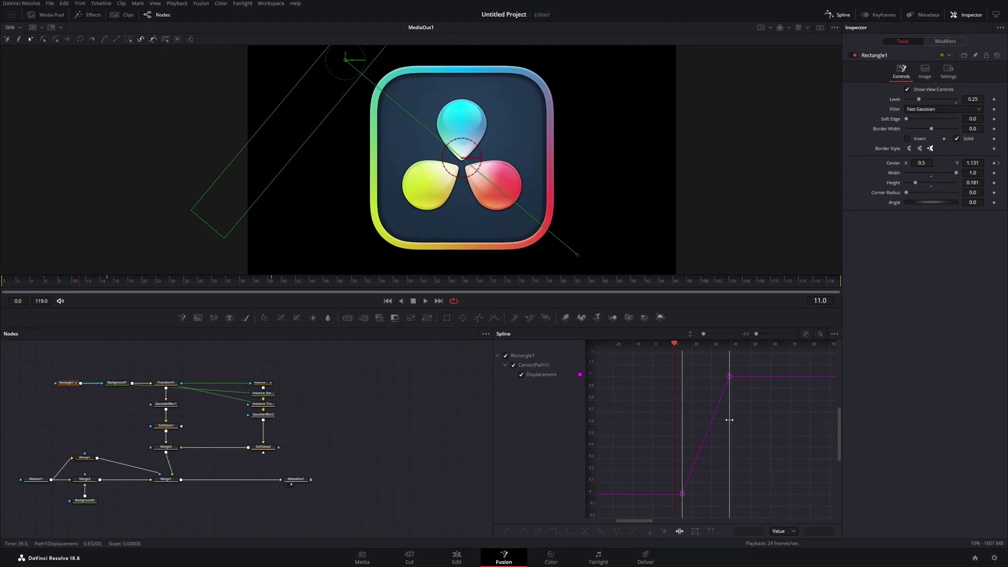
{"action": "left_click_drag", "start_coordinate": [729, 420], "coordinate": [732, 419]}
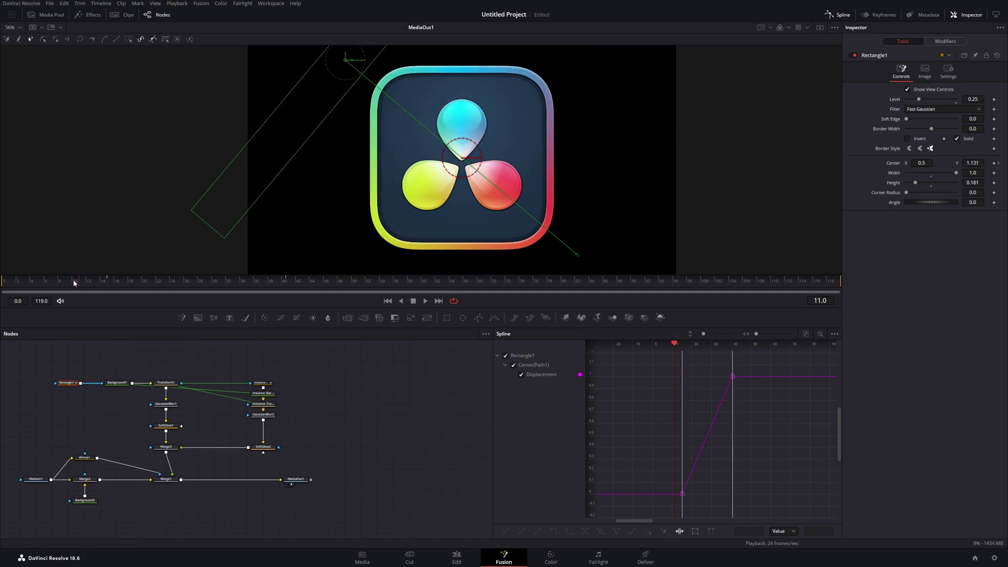
Step: Play the slowed light sweep from an early frame until it has crossed the logo
{"action": "left_click_drag", "start_coordinate": [74, 283], "coordinate": [37, 283]}
{"action": "left_click", "coordinate": [426, 301]}
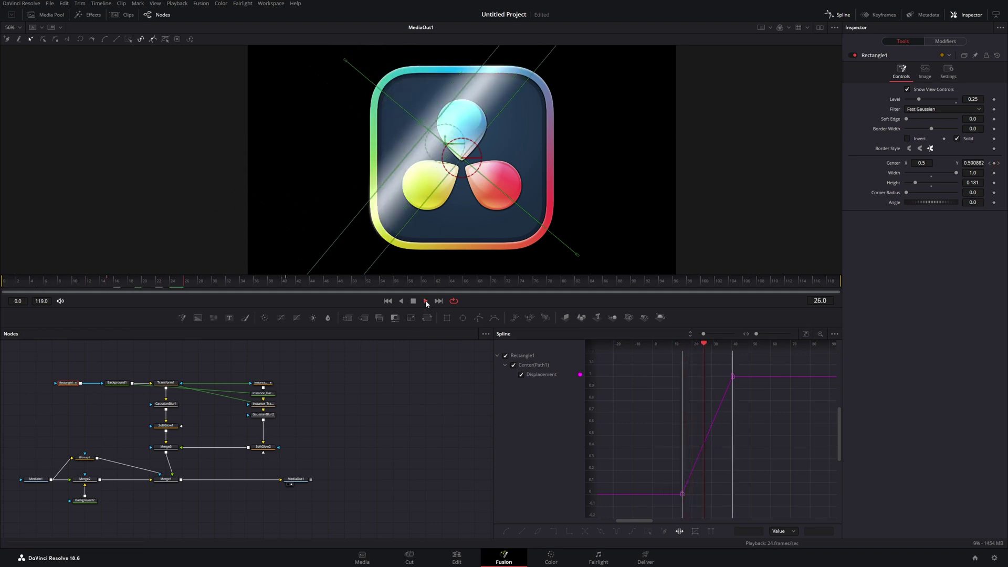
{"action": "left_click", "coordinate": [413, 301]}
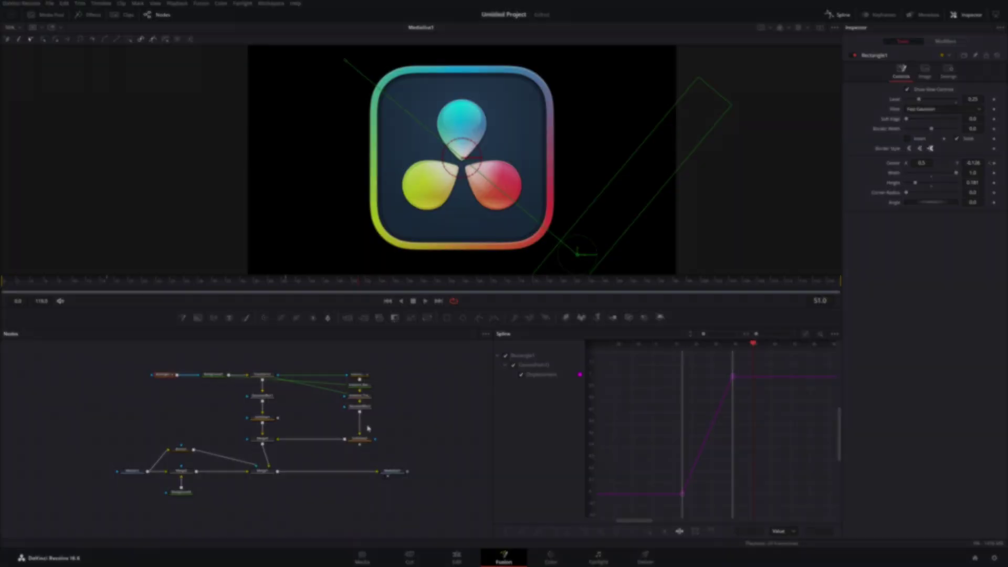